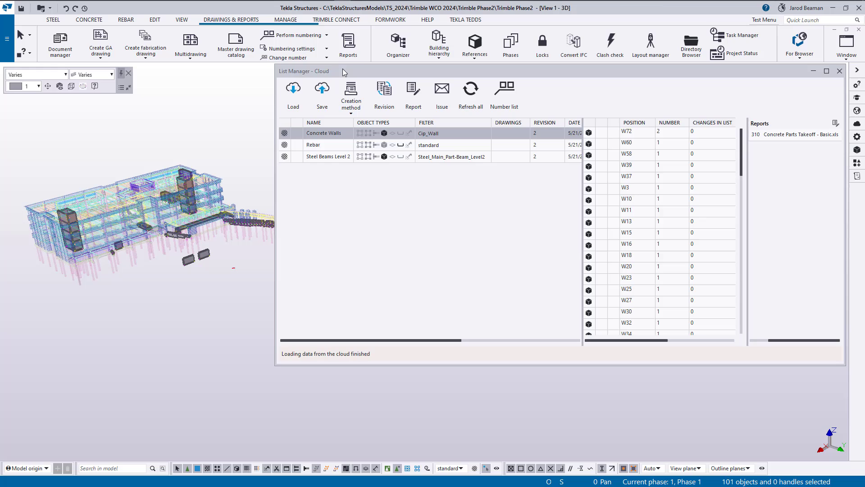
# Display the Concrete Walls, Rebar and Steel Beams Level 2 lists one after another
pyautogui.moveTo(344, 72)
pyautogui.mouseDown()
pyautogui.moveTo(336, 109)
pyautogui.moveTo(347, 71)
pyautogui.mouseUp()
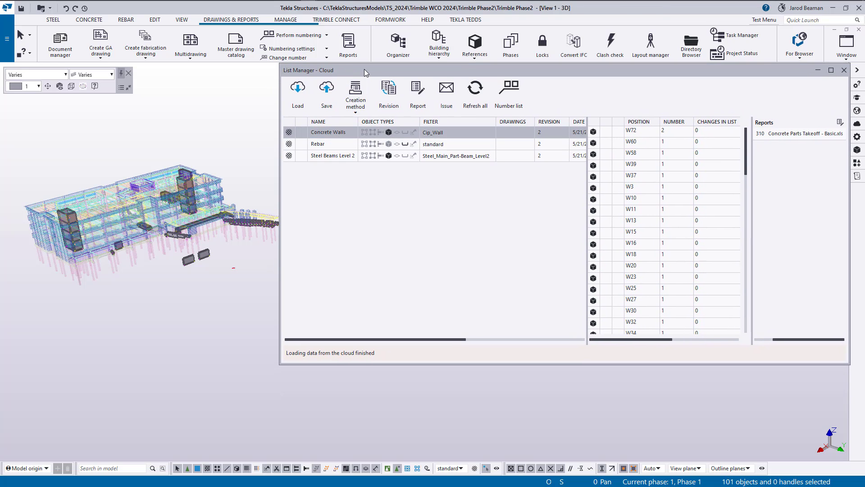
pyautogui.scroll(2, 183, 227)
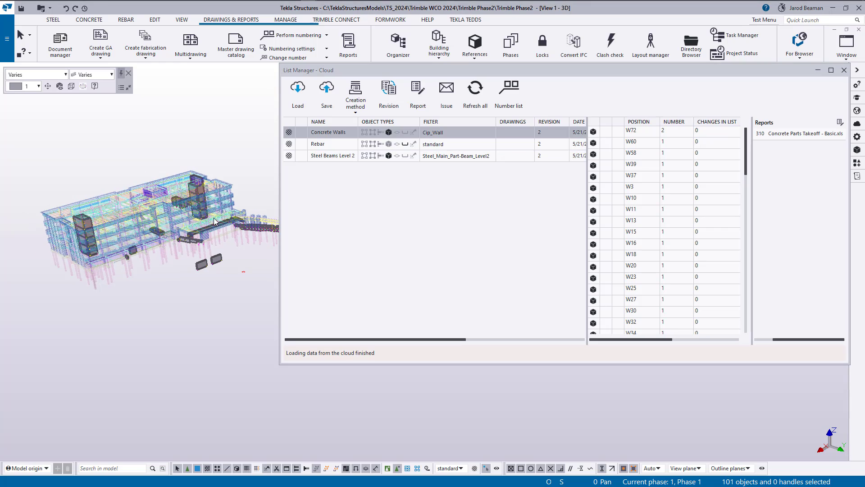
pyautogui.click(340, 135)
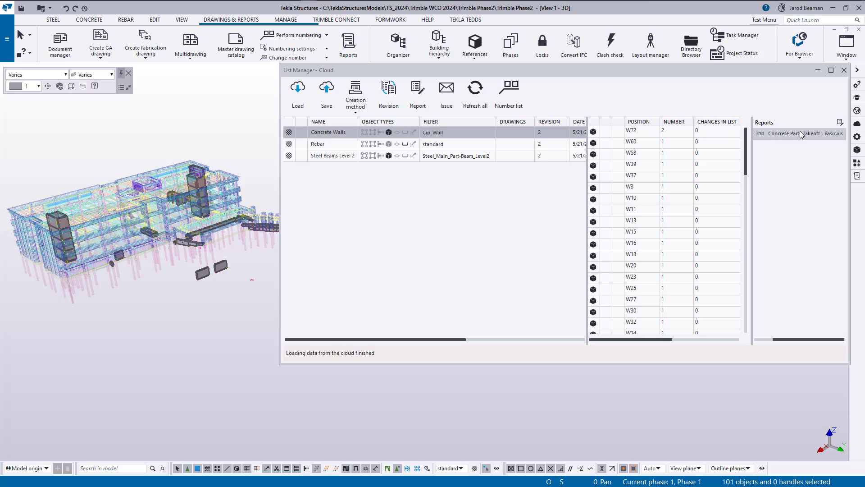
pyautogui.click(319, 145)
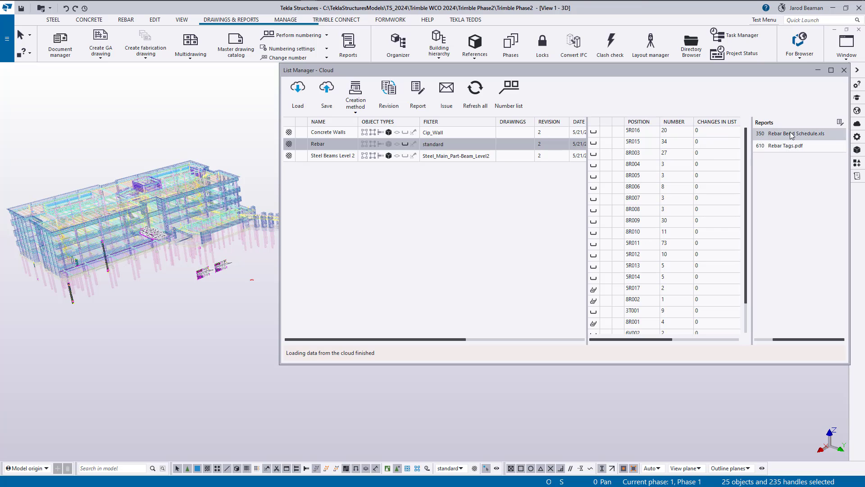
pyautogui.click(335, 157)
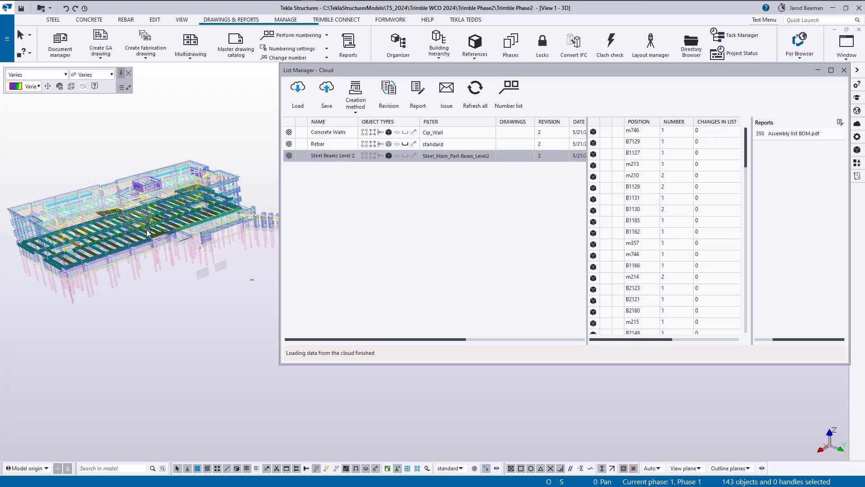
# Select all three lists together, then narrow the selection to the Rebar list alone
pyautogui.scroll(3, 169, 232)
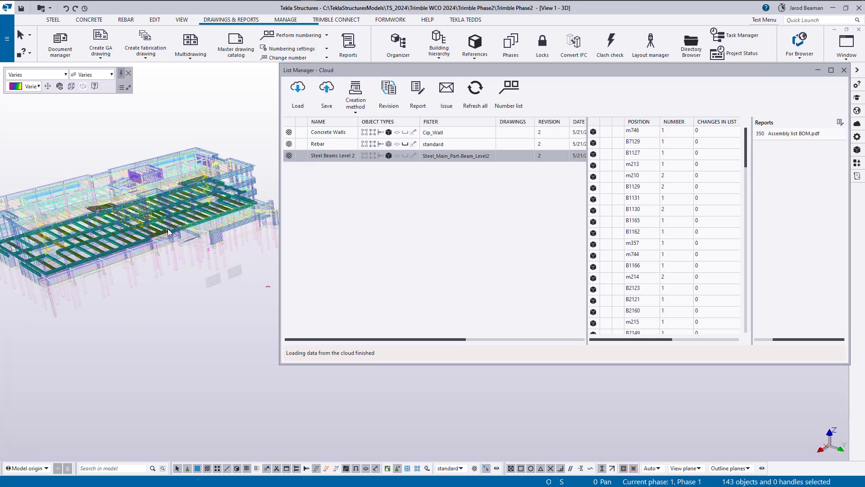
pyautogui.scroll(-2, 169, 232)
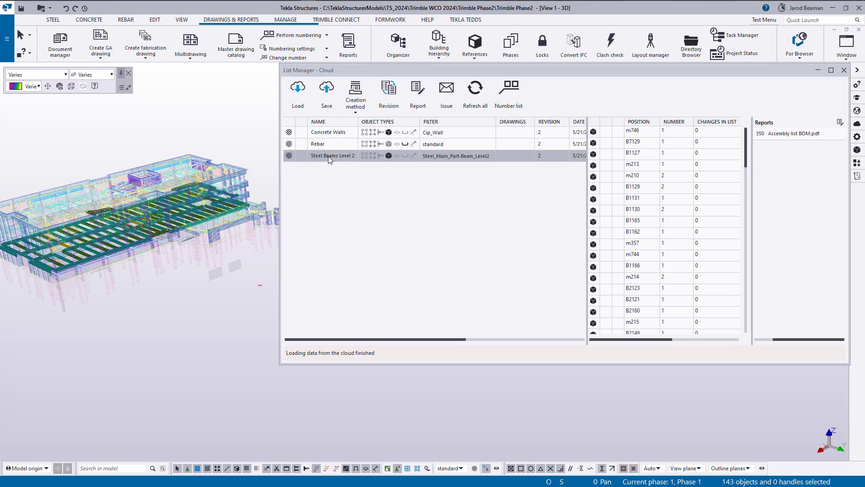
pyautogui.keyDown('shift'); pyautogui.click(335, 132); pyautogui.keyUp('shift')
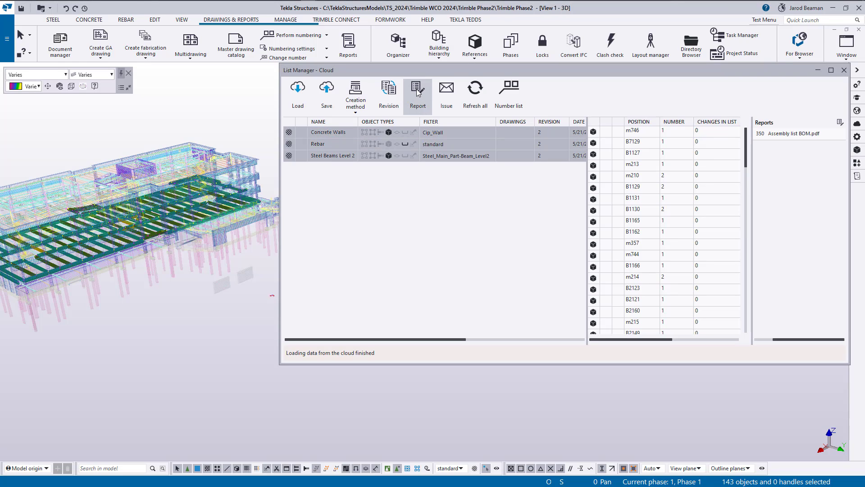
pyautogui.click(443, 146)
pyautogui.click(442, 145)
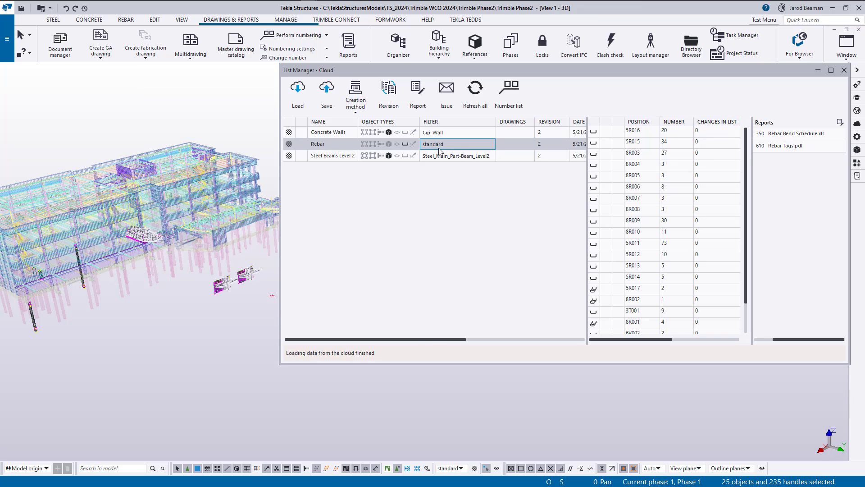
# Widen the positions table to show TOTAL IN MODEL, then select rebars 8R003, 8R006–3T001 and 5R016
pyautogui.moveTo(410, 340); pyautogui.dragTo(437, 341)
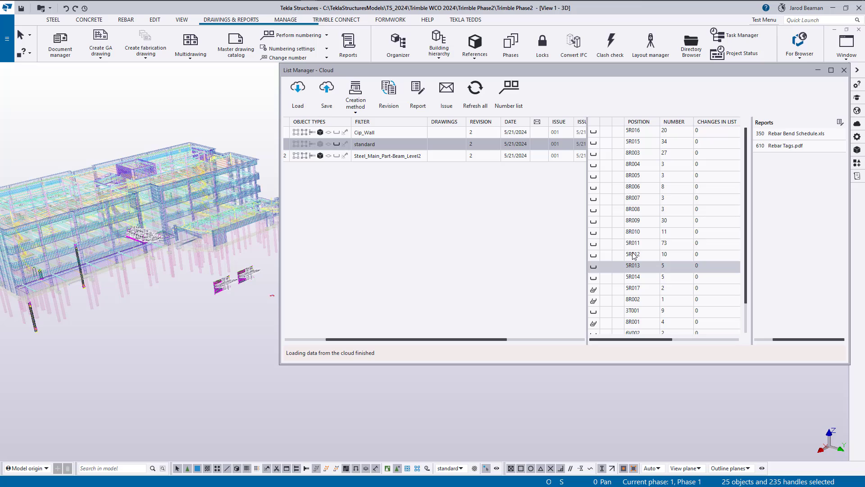
pyautogui.moveTo(588, 197); pyautogui.dragTo(532, 197)
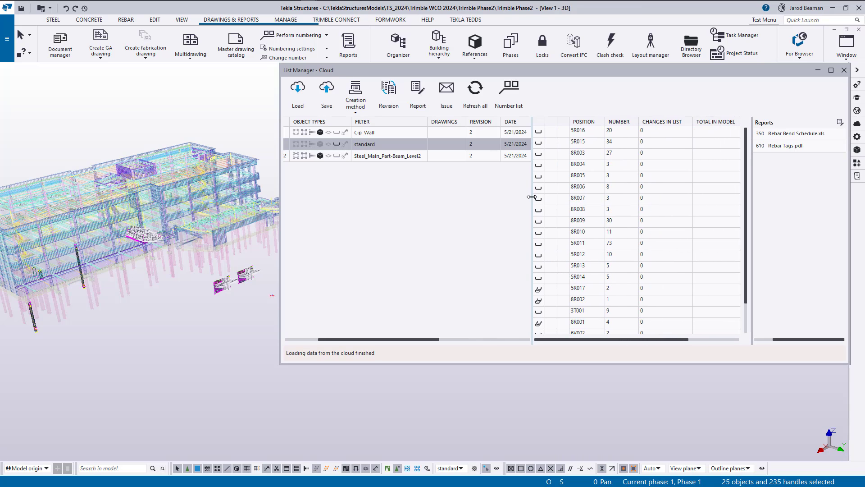
pyautogui.click(578, 154)
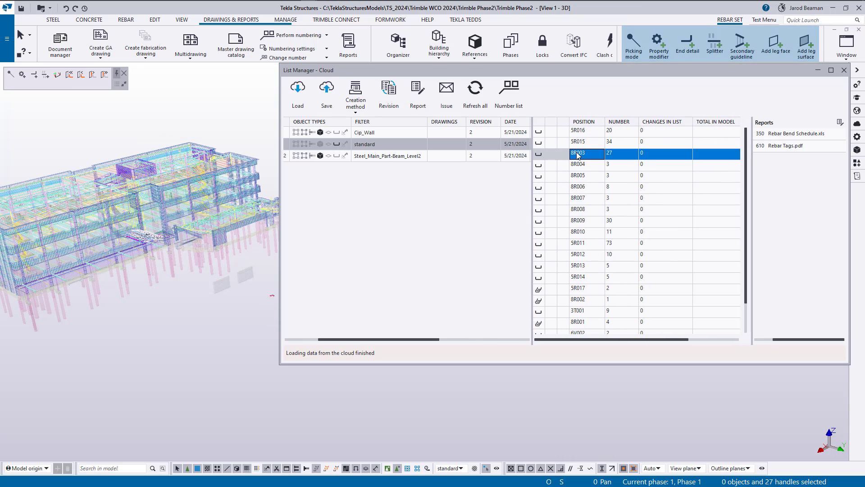
pyautogui.click(578, 186)
pyautogui.keyDown('shift'); pyautogui.click(577, 308); pyautogui.keyUp('shift')
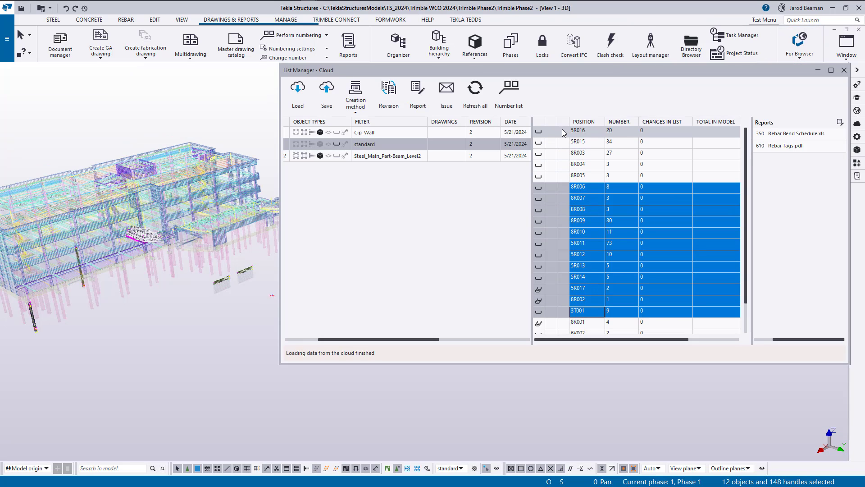
pyautogui.click(583, 131)
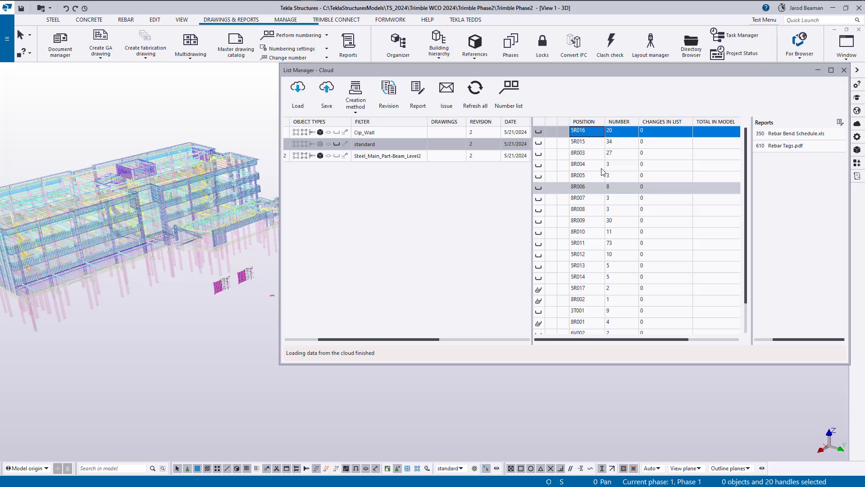
pyautogui.click(618, 136)
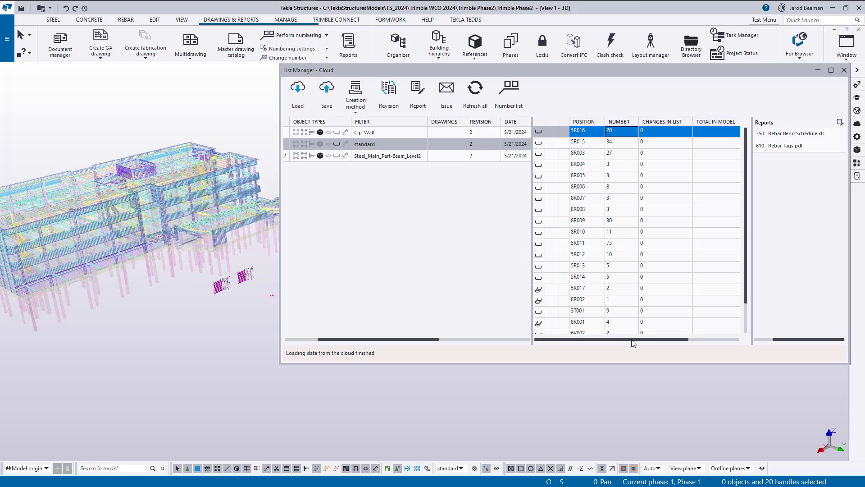
pyautogui.moveTo(632, 341); pyautogui.dragTo(604, 342)
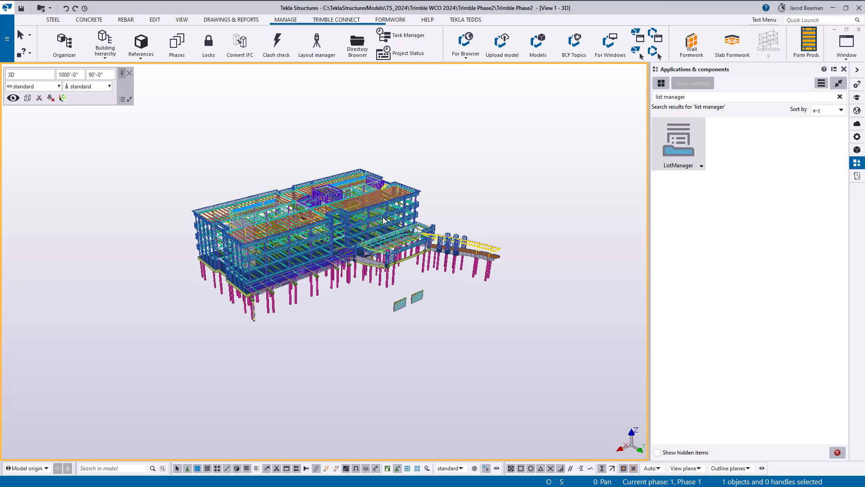
# Pan the model view and launch the ListManager application, moving its window off the model
pyautogui.scroll(3, 384, 219)
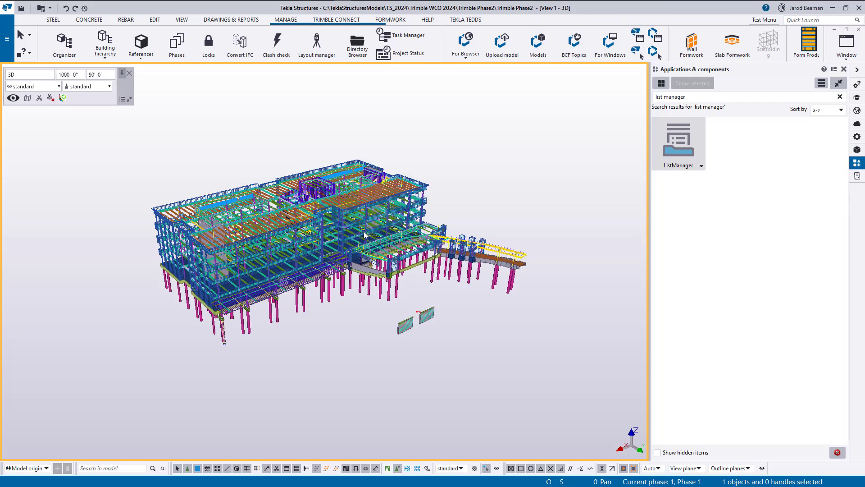
pyautogui.scroll(-2, 408, 227)
pyautogui.moveTo(408, 227); pyautogui.dragTo(371, 236, button='middle')
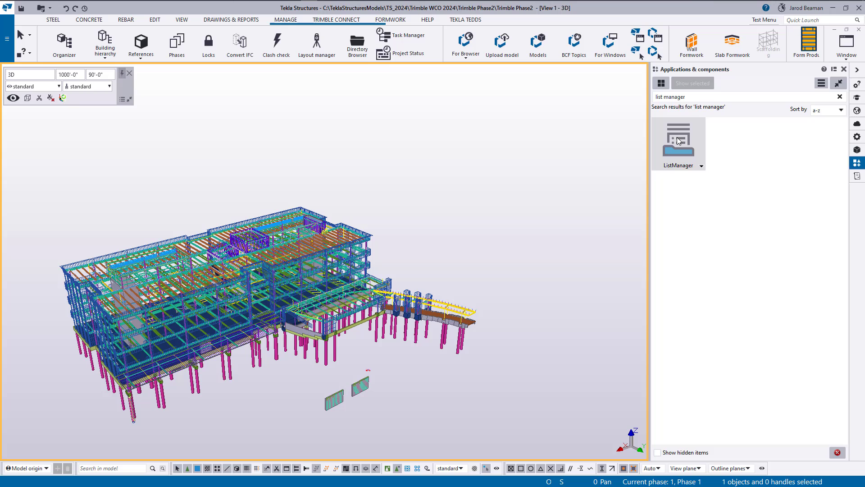
pyautogui.doubleClick(678, 141)
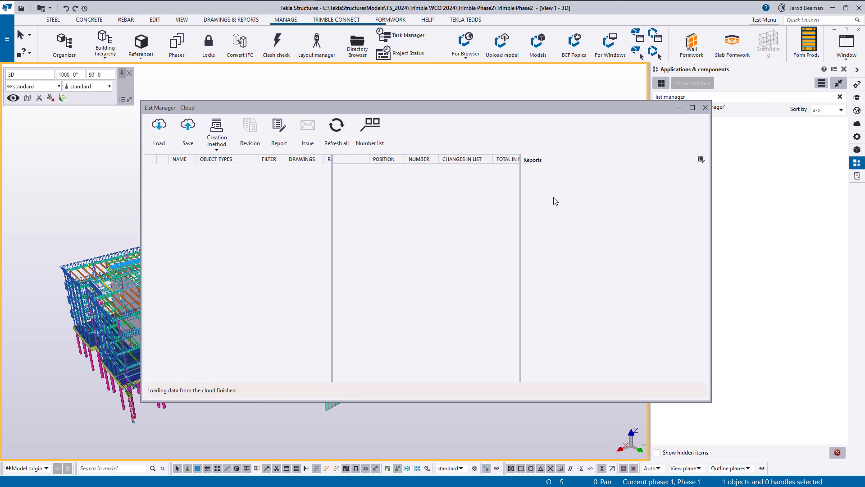
pyautogui.moveTo(291, 109); pyautogui.dragTo(426, 109)
# Reposition the List Manager window and display the Creation method options
pyautogui.scroll(3, 221, 250)
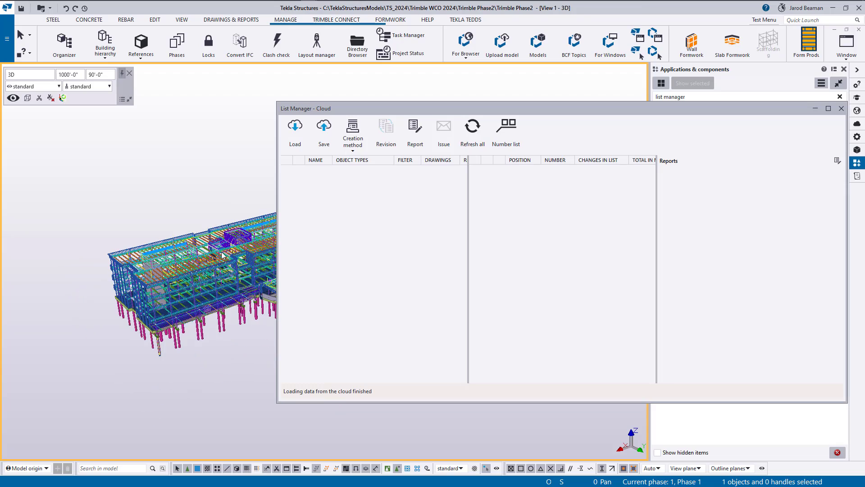
pyautogui.scroll(-3, 221, 251)
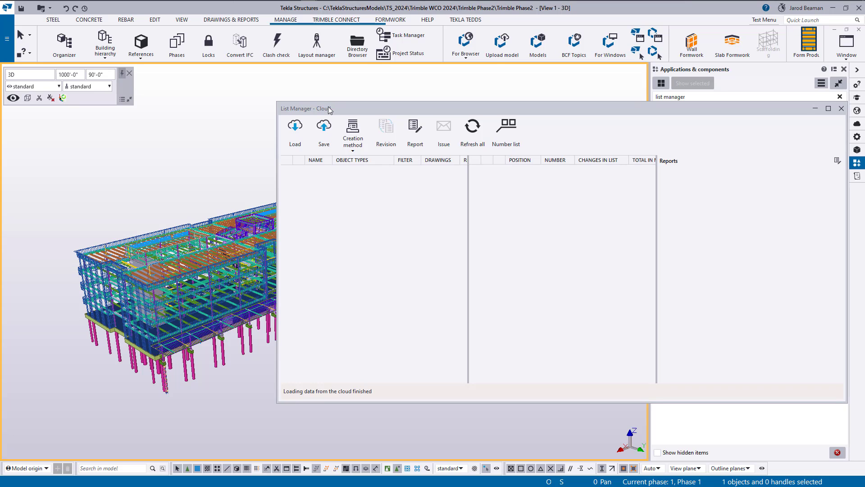
pyautogui.moveTo(328, 107); pyautogui.dragTo(326, 99)
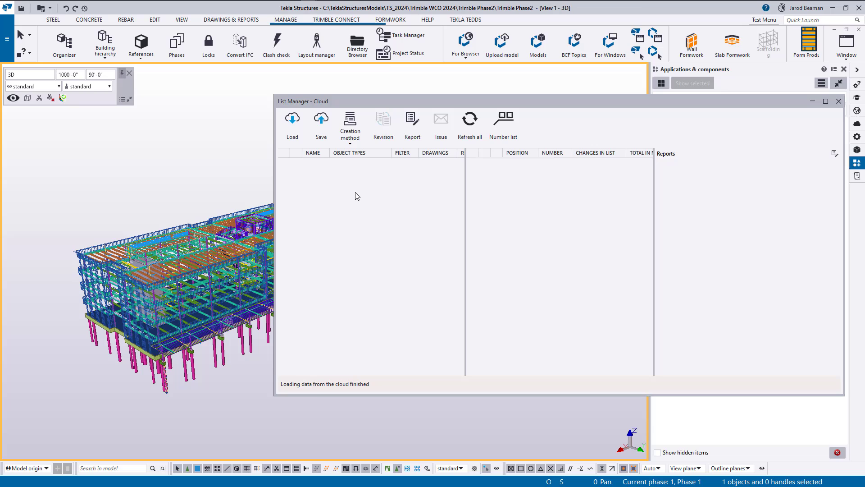
pyautogui.click(350, 137)
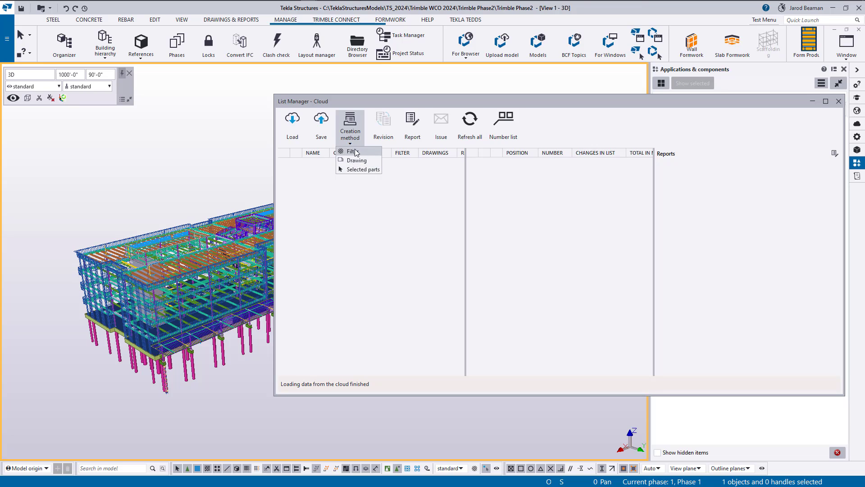
# Create a filter-based list 'Concrete Walls' using Cip_Wall, parts included, with Cast-in-place Walls report settings
pyautogui.click(358, 153)
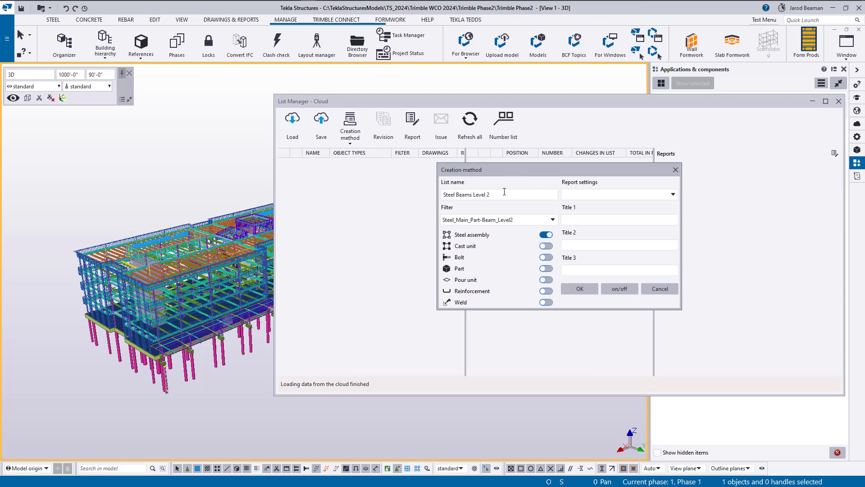
pyautogui.click(504, 194)
pyautogui.tripleClick(504, 194)
pyautogui.write('C')
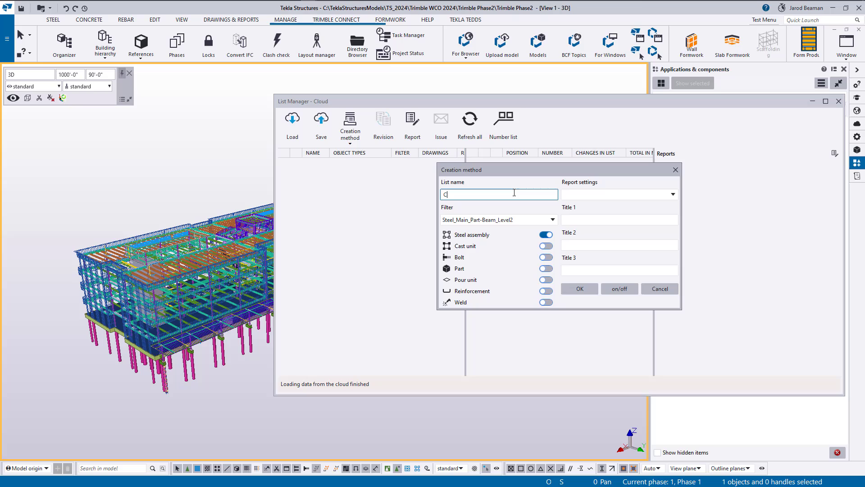
pyautogui.write('oncrete Walls')
pyautogui.click(542, 220)
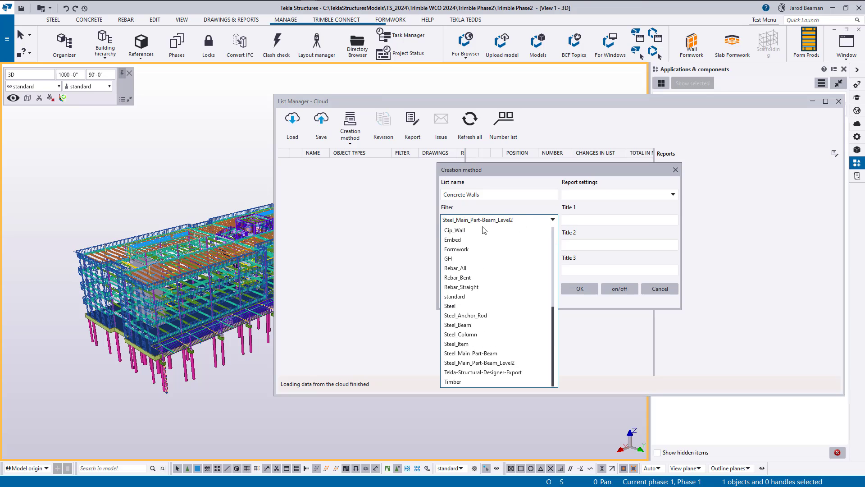
pyautogui.click(467, 232)
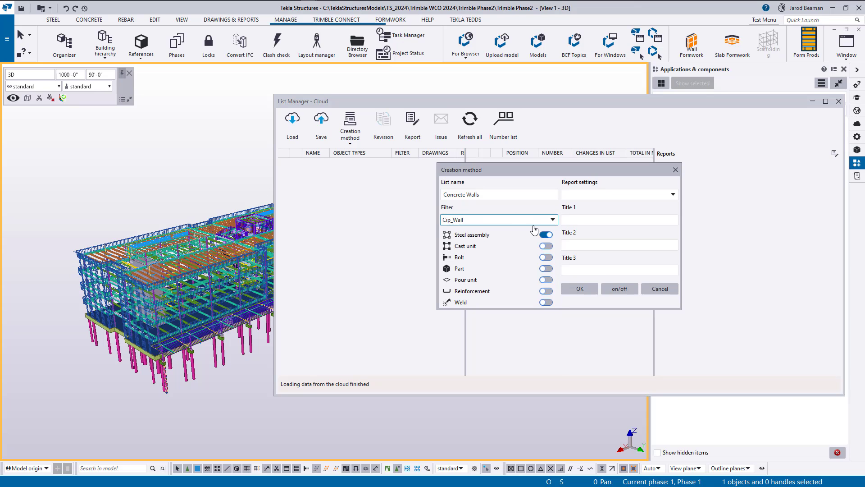
pyautogui.click(546, 268)
pyautogui.click(626, 196)
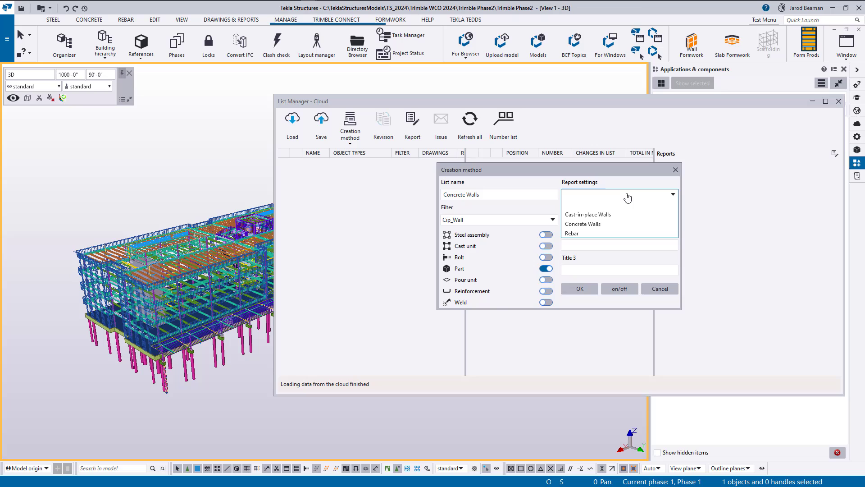
pyautogui.click(581, 215)
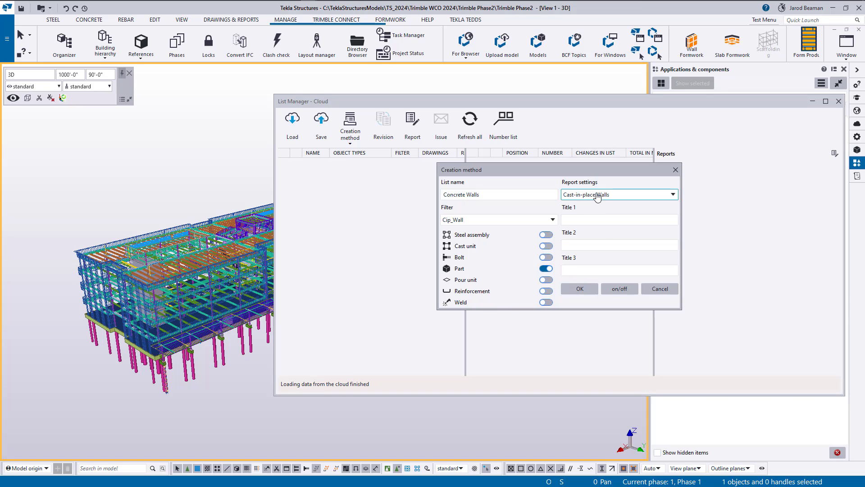
pyautogui.click(577, 290)
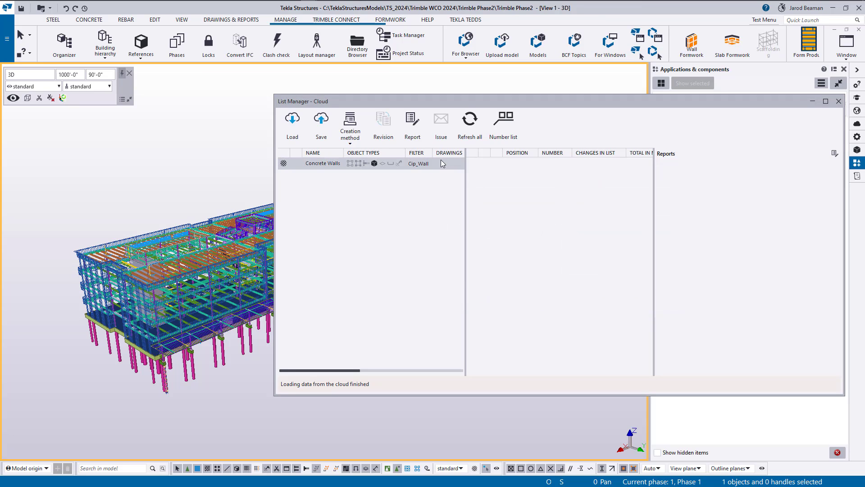
# Add CIP Takeoff - By Phase.xls to the Concrete Walls list's reports in use
pyautogui.click(439, 160)
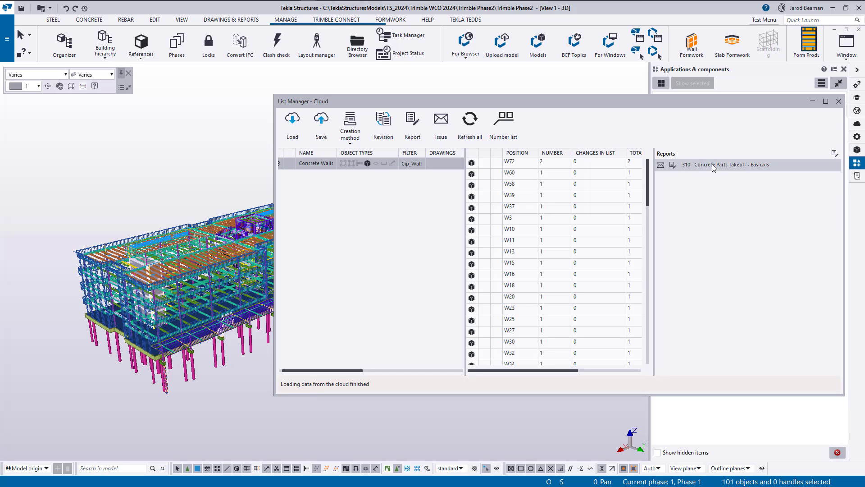
pyautogui.click(834, 154)
pyautogui.moveTo(566, 183); pyautogui.dragTo(612, 186)
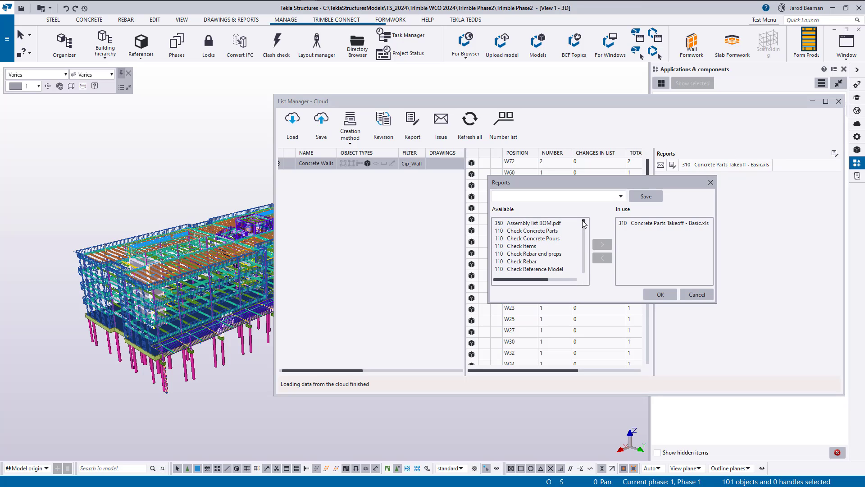
pyautogui.moveTo(585, 224); pyautogui.dragTo(586, 228)
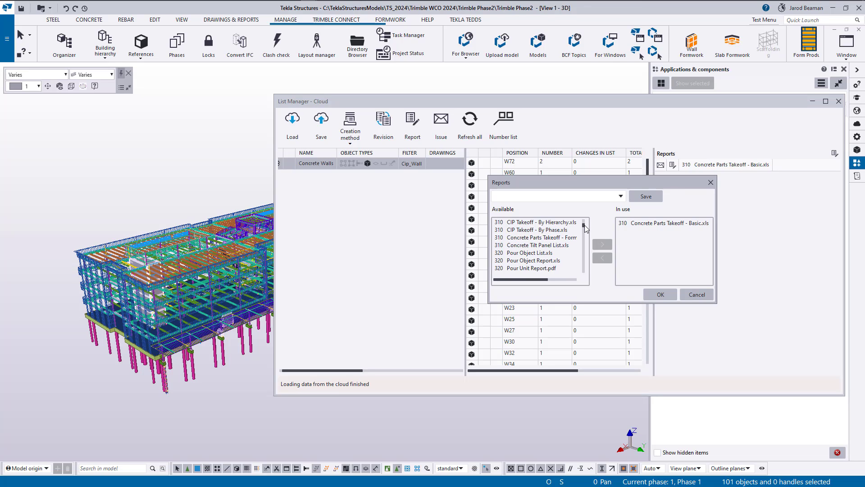
pyautogui.moveTo(585, 229); pyautogui.dragTo(585, 227)
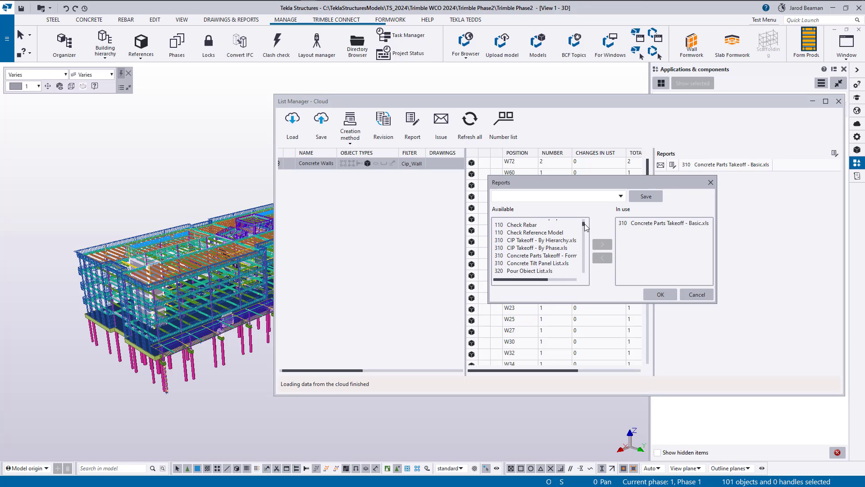
pyautogui.click(524, 248)
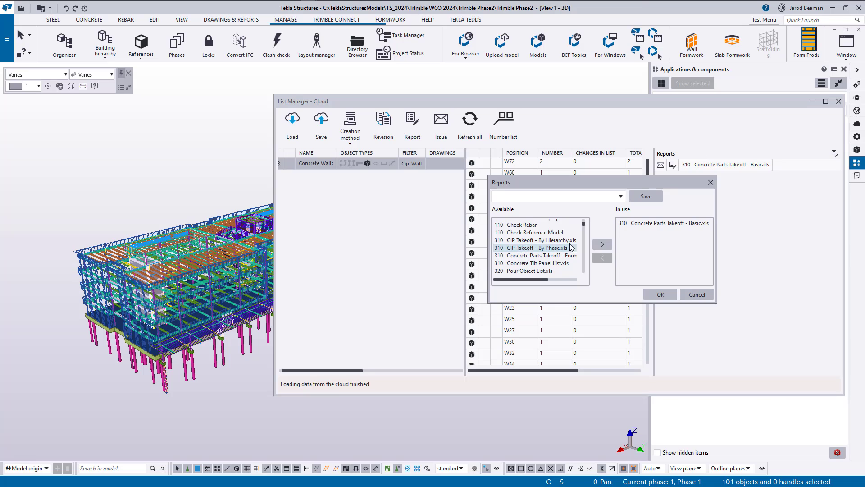
pyautogui.click(602, 244)
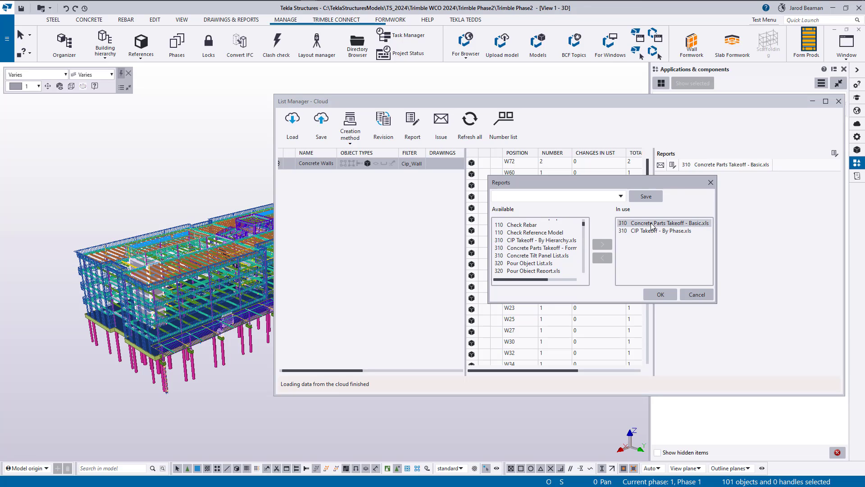
pyautogui.click(620, 197)
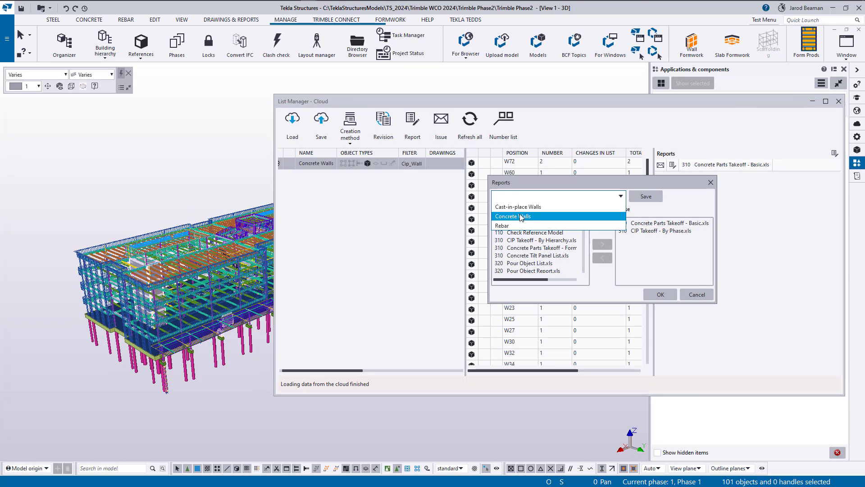
pyautogui.click(596, 196)
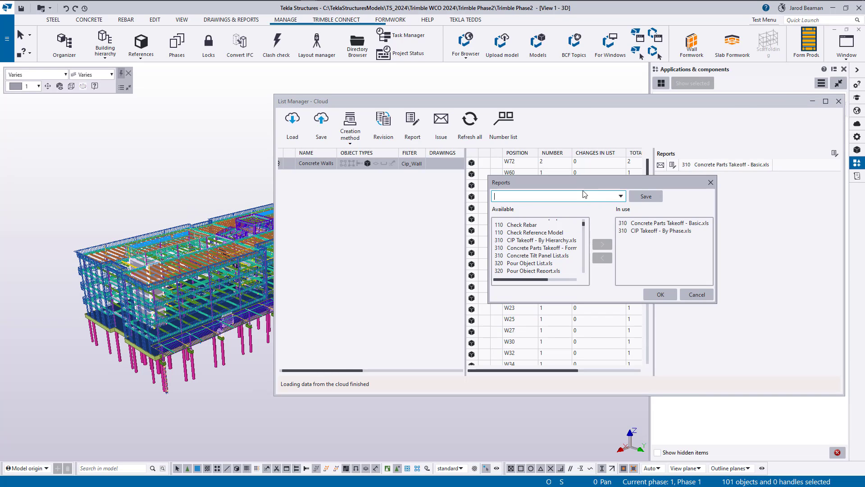
pyautogui.click(660, 294)
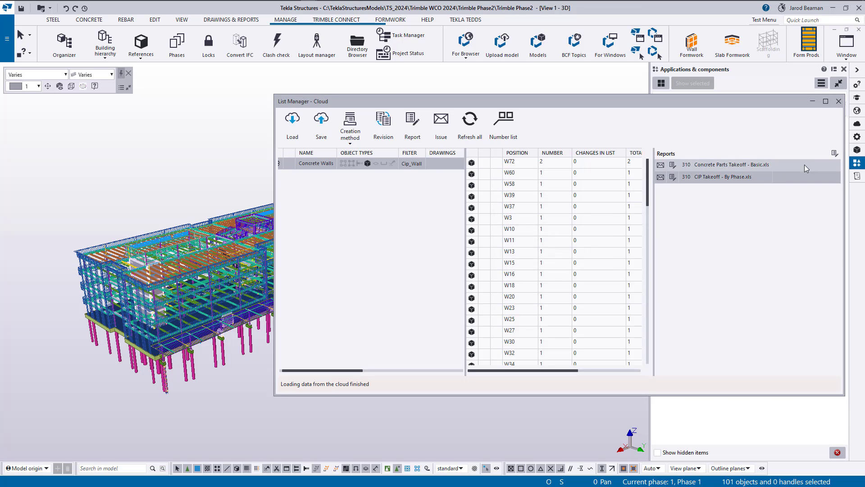
# Save a 'Steel Beams' report preset using 350 Assembly list BOM.pdf, then close without applying changes
pyautogui.click(835, 155)
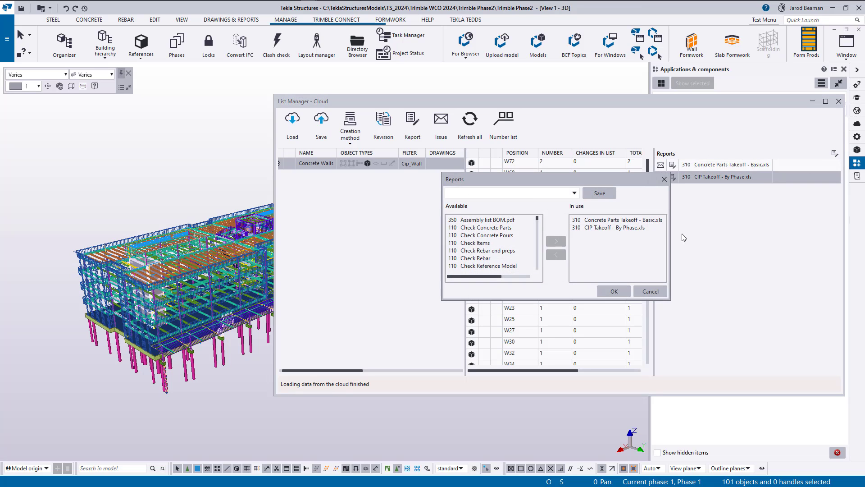
pyautogui.click(550, 193)
pyautogui.click(569, 189)
pyautogui.write('S')
pyautogui.write('teel Beamzx')
pyautogui.press('BackSpace')
pyautogui.press('BackSpace')
pyautogui.write('s')
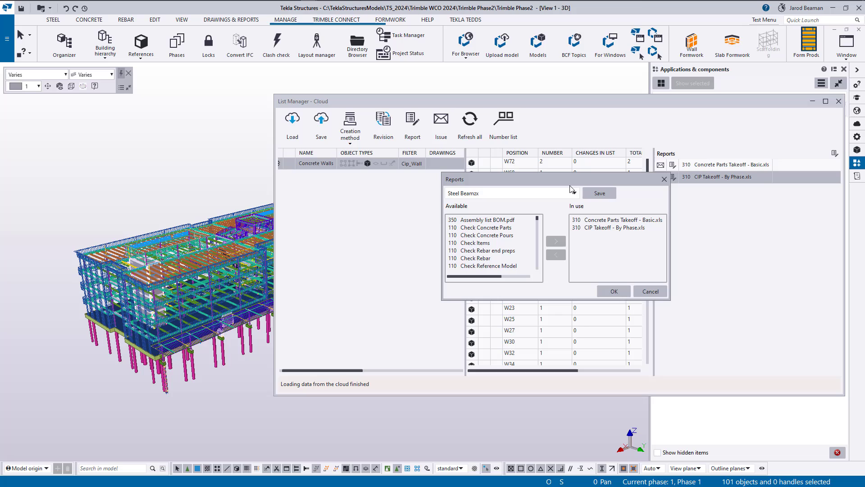
pyautogui.click(600, 228)
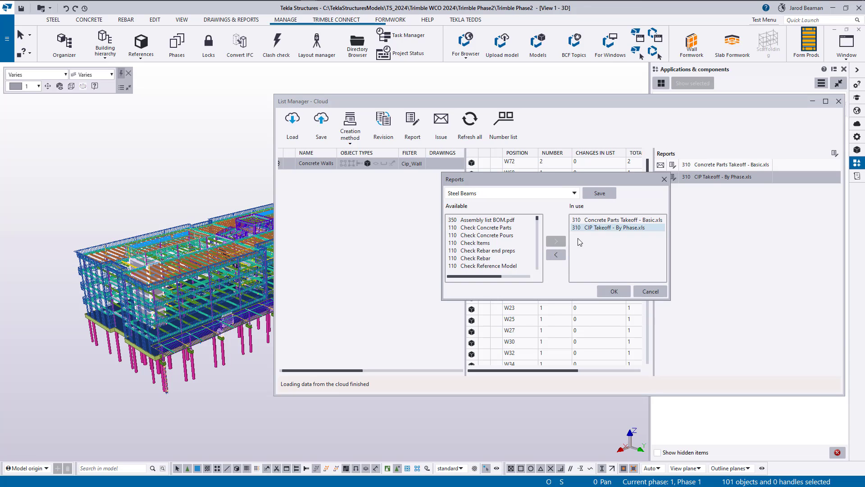
pyautogui.click(557, 255)
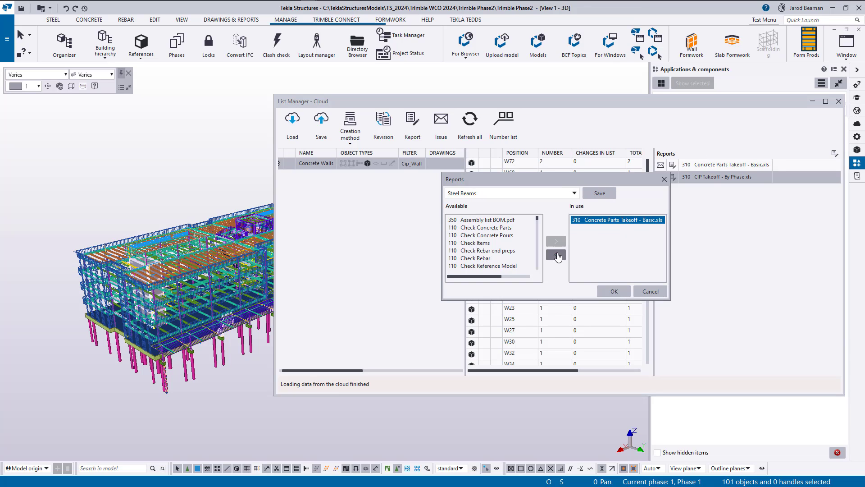
pyautogui.click(558, 255)
pyautogui.click(555, 243)
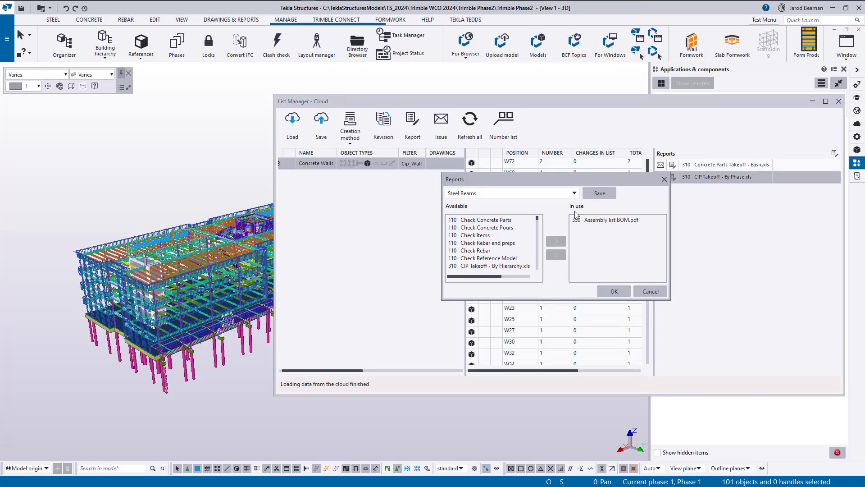
pyautogui.click(598, 194)
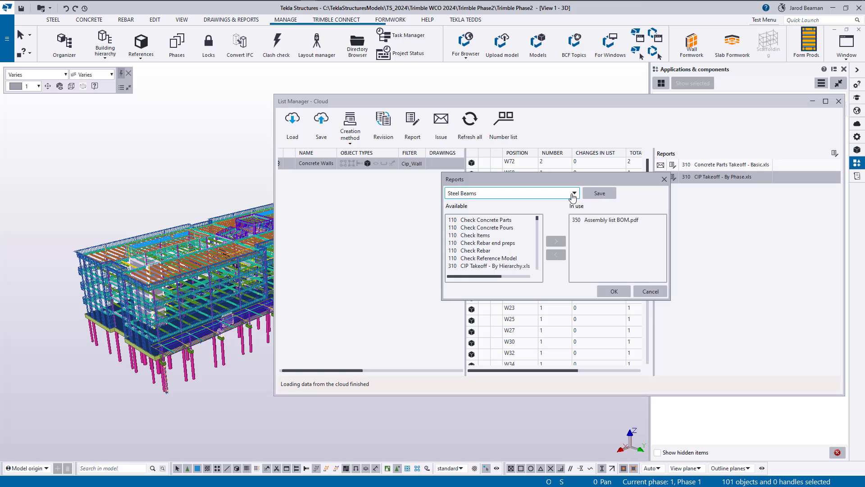
pyautogui.click(650, 291)
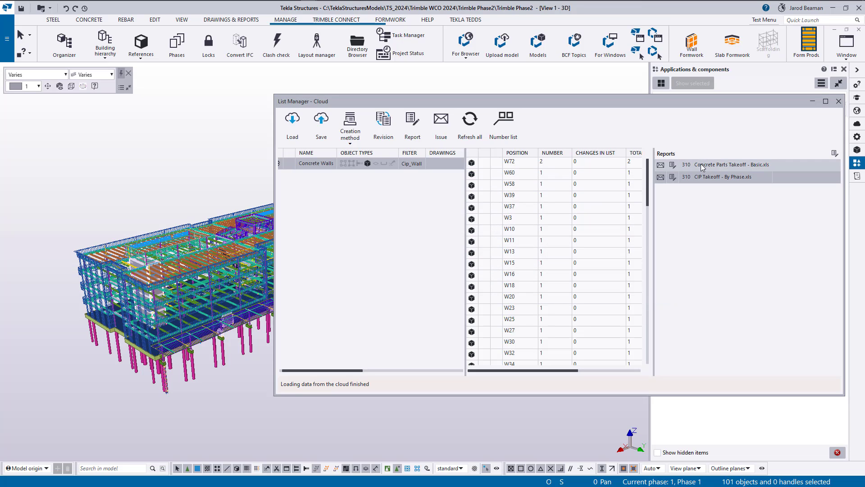
# Set up a filter-based list 'Reinforcement' using Rebar_All, reinforcement only, with Rebar report settings
pyautogui.click(350, 133)
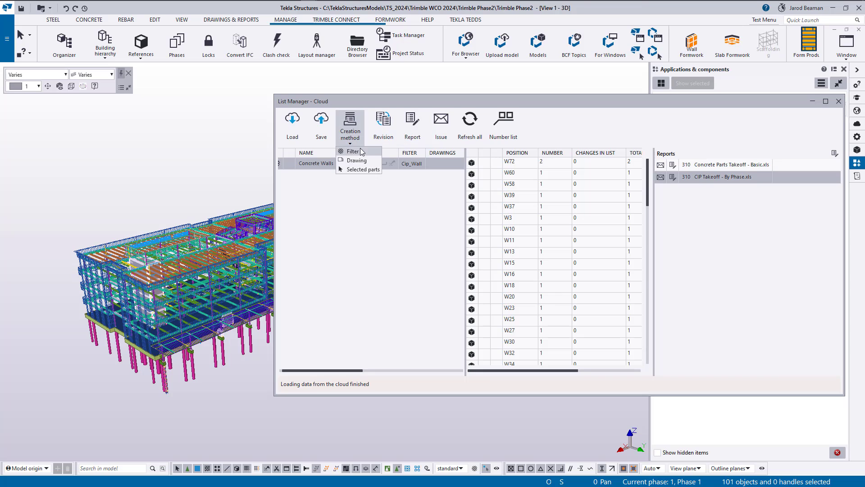
pyautogui.click(358, 151)
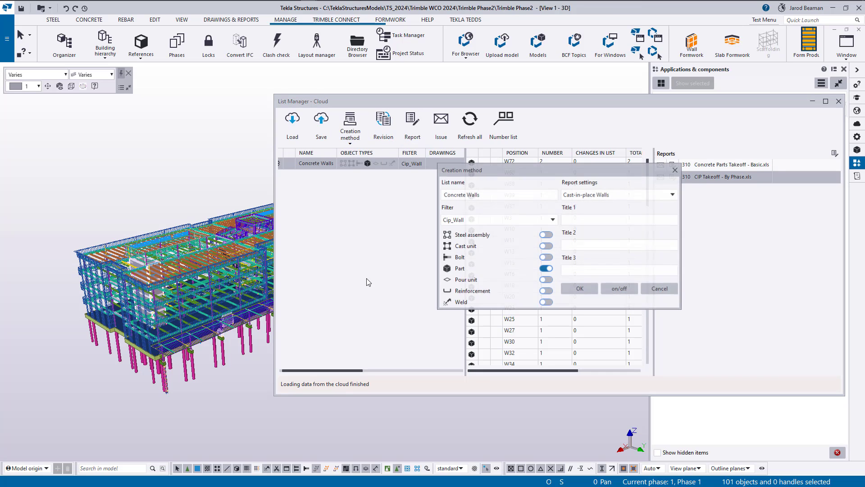
pyautogui.click(544, 223)
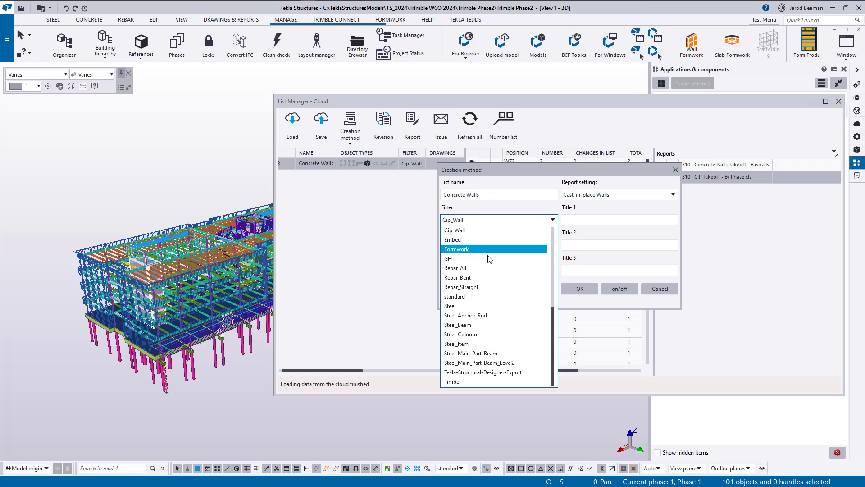
pyautogui.click(461, 269)
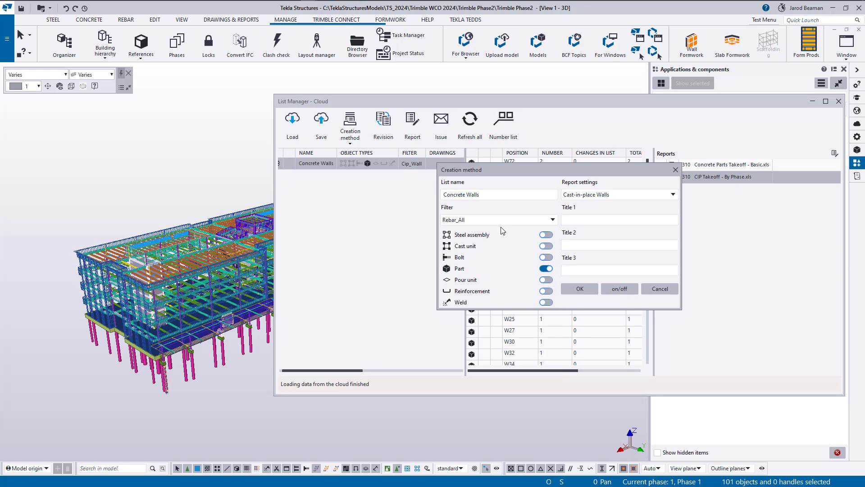
pyautogui.click(547, 270)
pyautogui.click(547, 291)
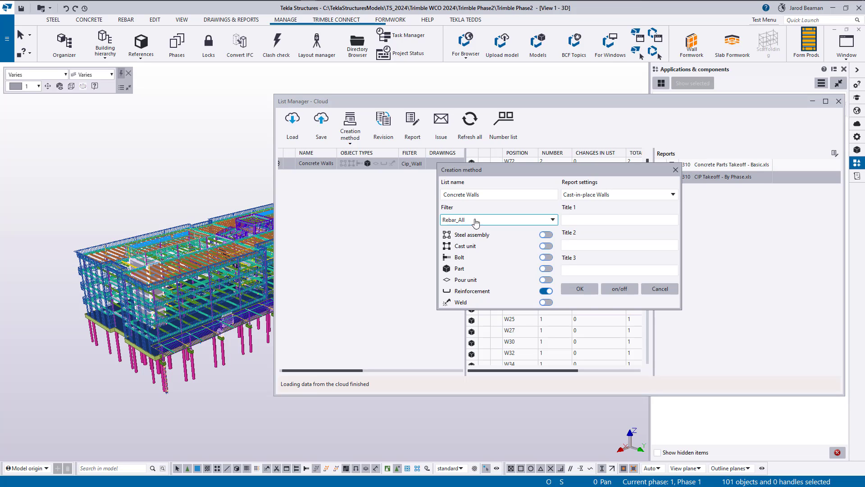
pyautogui.tripleClick(517, 193)
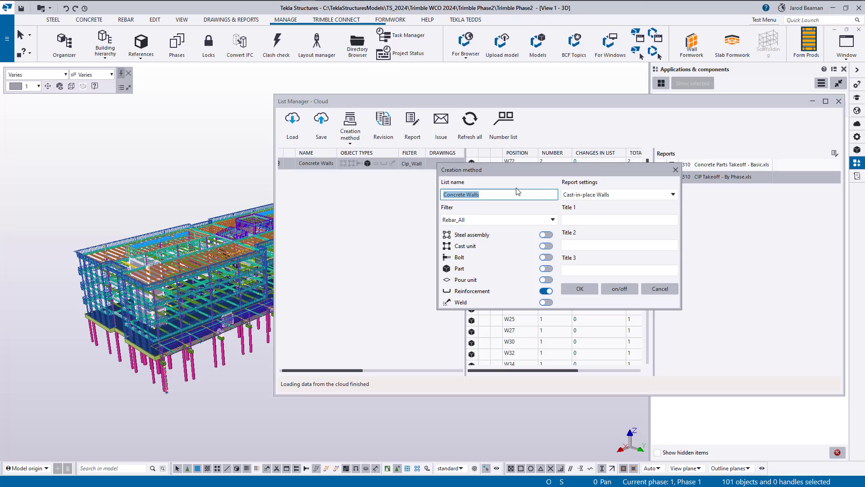
pyautogui.write('R')
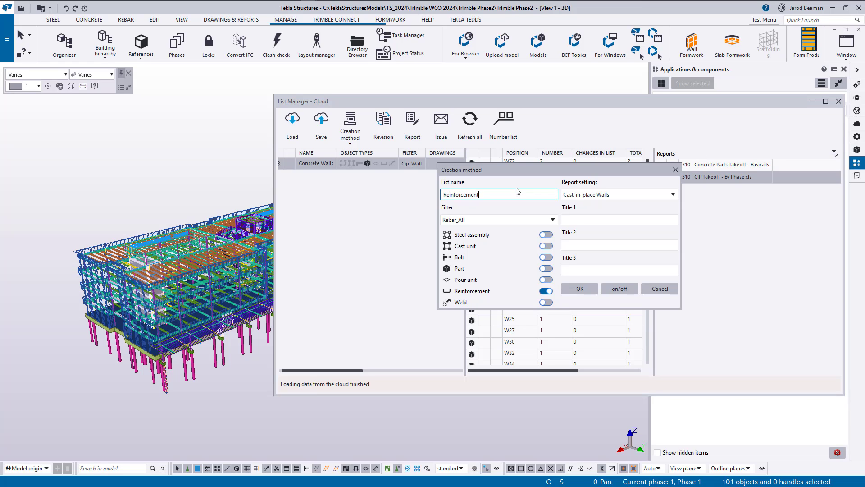
pyautogui.write('einforcement')
pyautogui.click(619, 195)
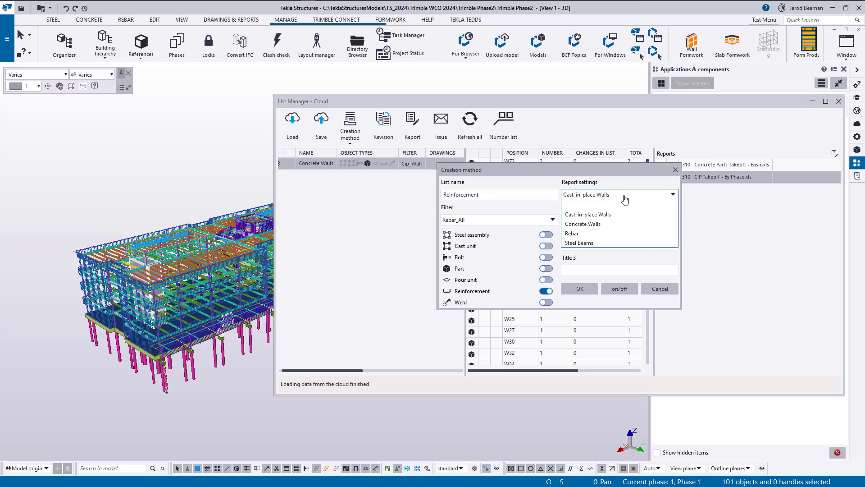
pyautogui.click(578, 233)
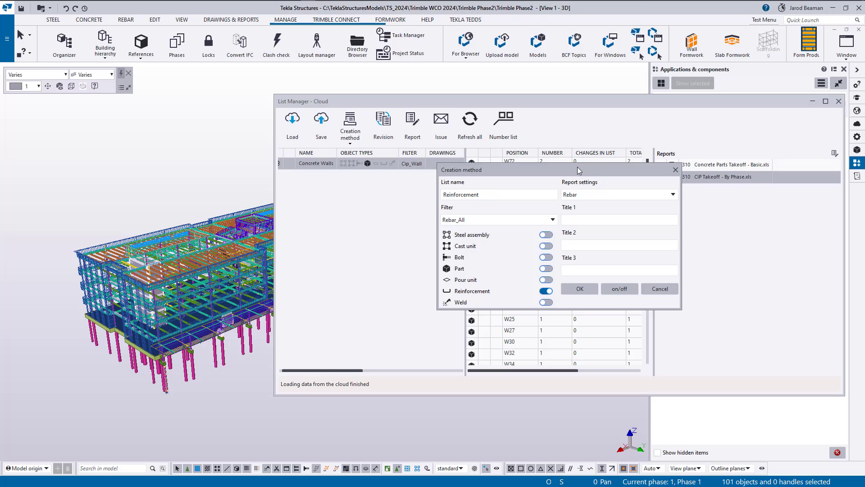
pyautogui.moveTo(579, 171); pyautogui.dragTo(577, 181)
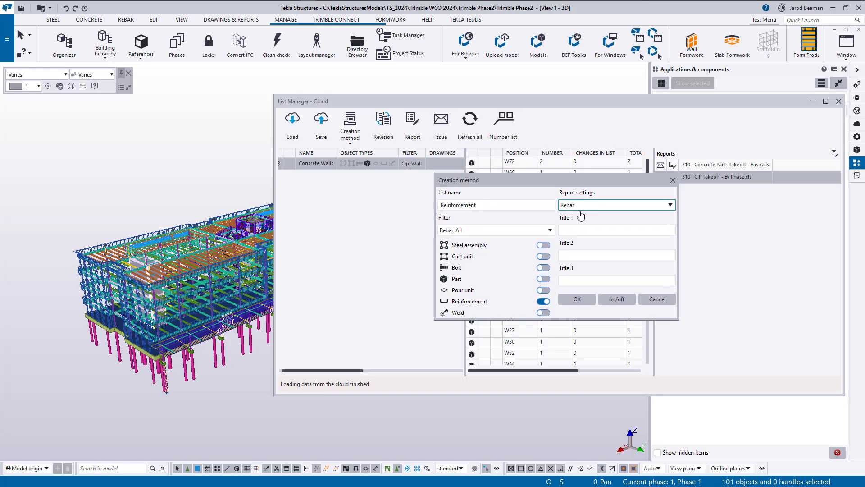
# Create the Reinforcement list and start a new filter-based list named 'Steel Beams (Floor 2)'
pyautogui.click(577, 299)
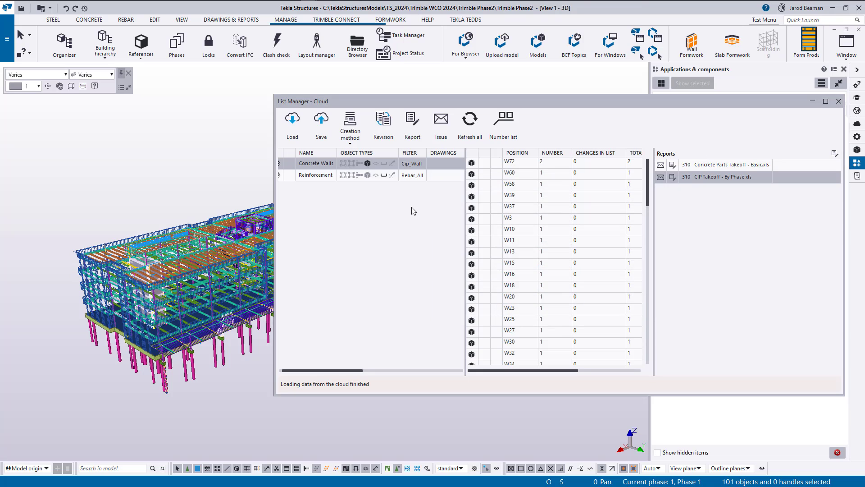
pyautogui.click(364, 133)
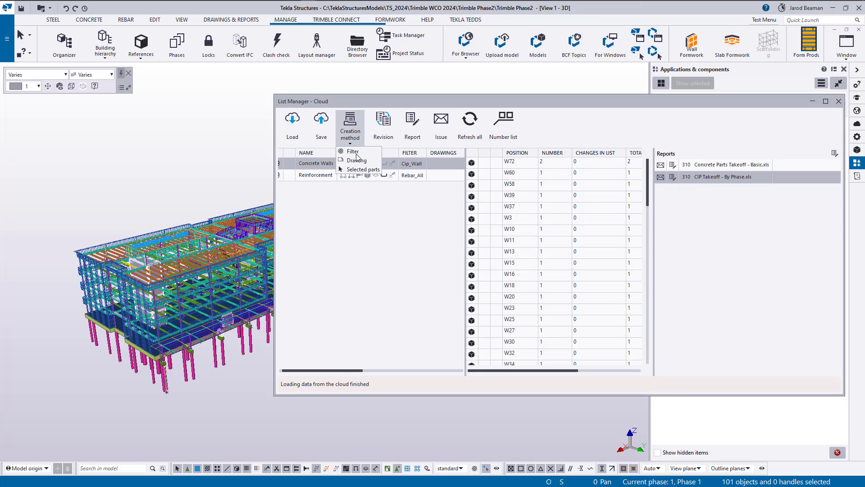
pyautogui.click(356, 153)
pyautogui.doubleClick(490, 195)
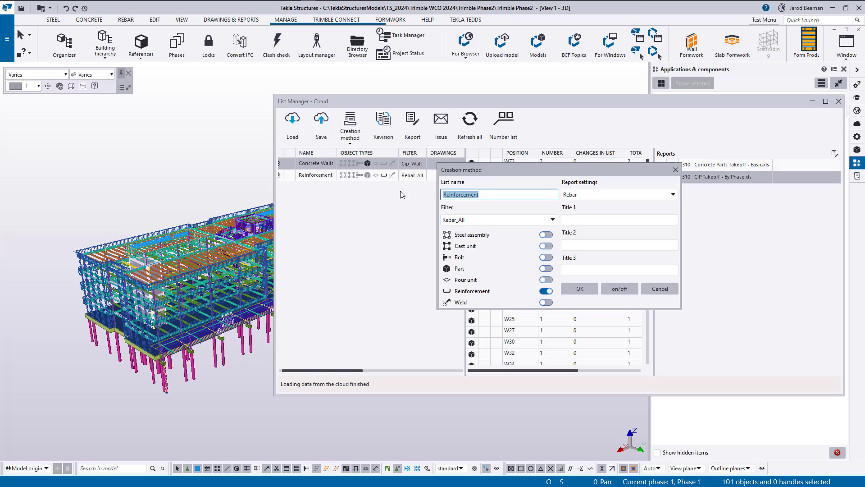
pyautogui.write('Steel Beams (F')
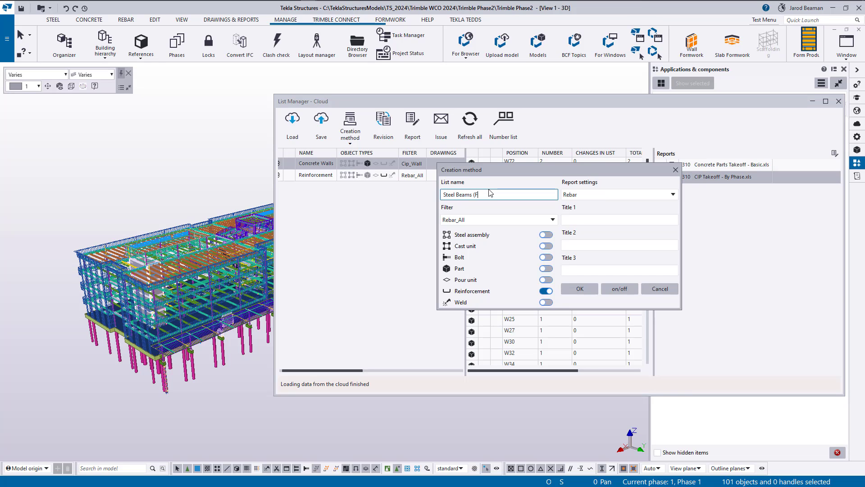
pyautogui.write('loor 2')
# Use the Steel_Main_Part-Beam_Level2 filter, parts only, with Steel Beams report settings, and create the list
pyautogui.click(551, 219)
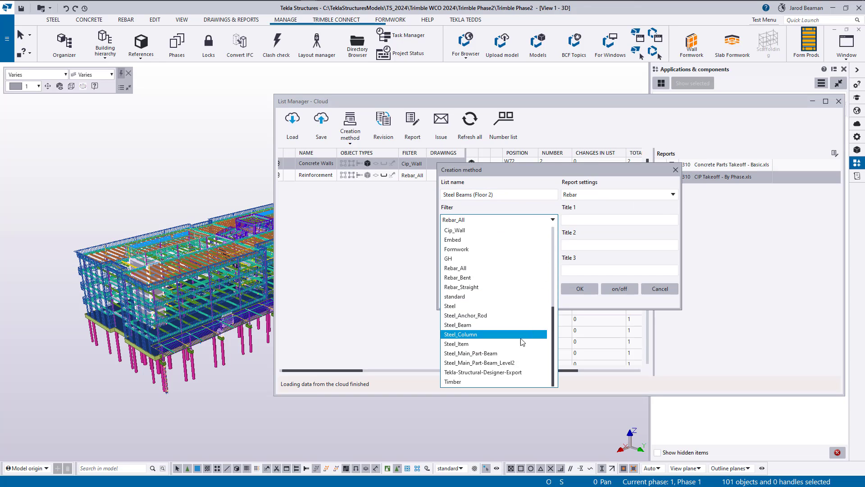
pyautogui.click(471, 363)
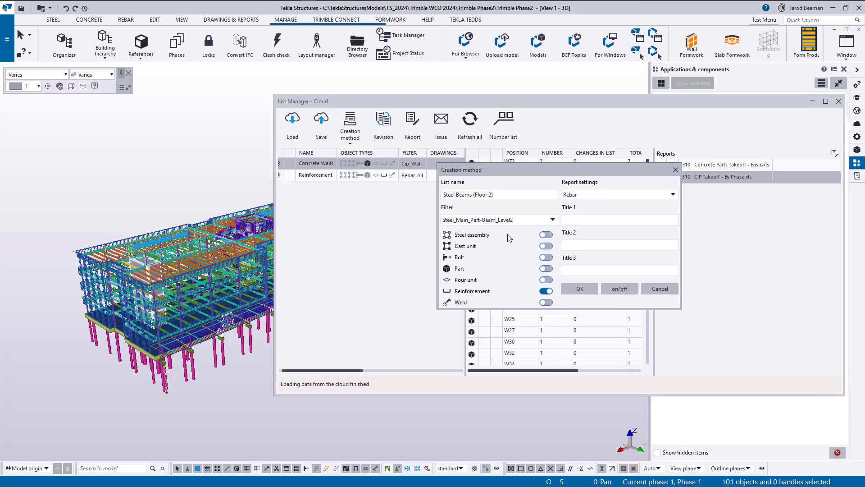
pyautogui.click(548, 291)
pyautogui.click(546, 269)
pyautogui.click(609, 195)
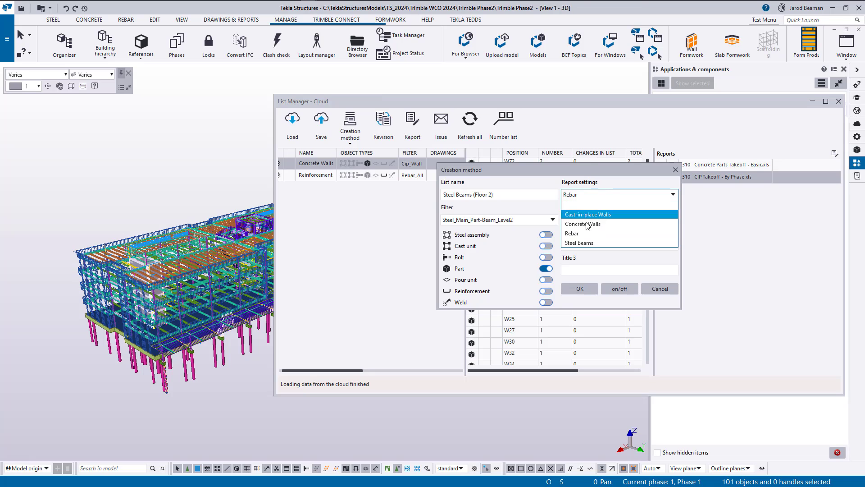
pyautogui.click(581, 243)
pyautogui.click(580, 290)
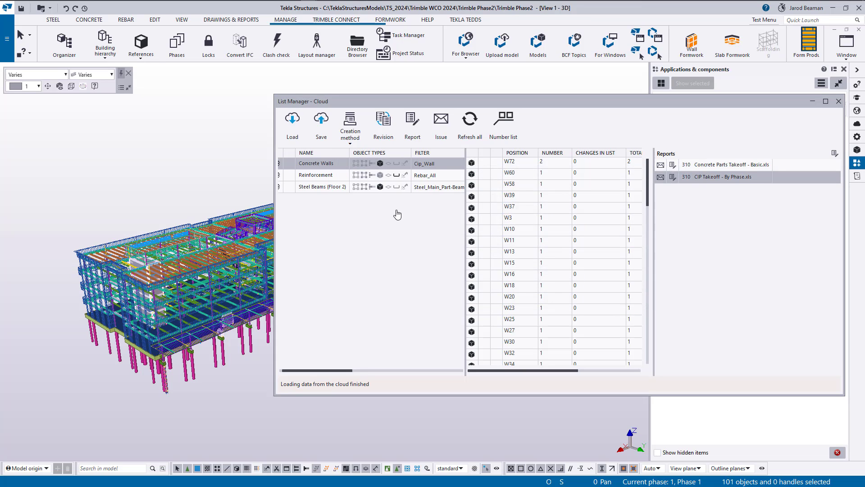
# Browse the Reinforcement, Steel Beams (Floor 2) and Concrete Walls lists, selecting walls WV14 through W61
pyautogui.moveTo(335, 100); pyautogui.dragTo(444, 102)
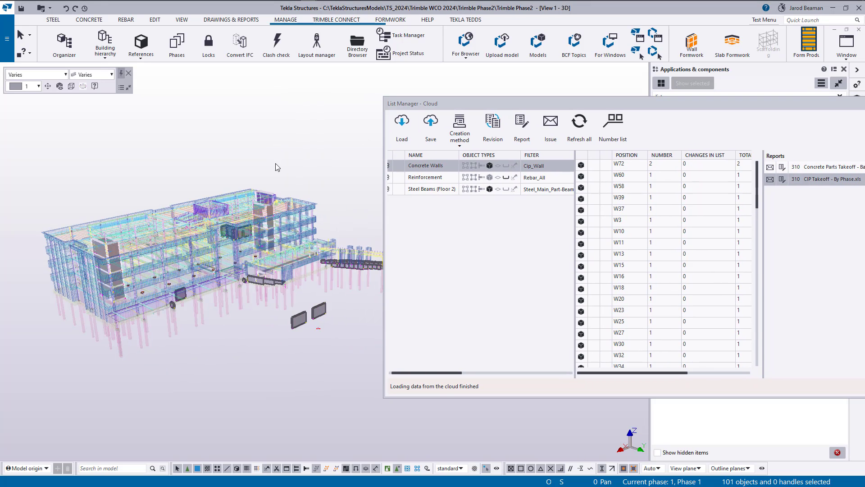
pyautogui.click(428, 177)
pyautogui.click(427, 176)
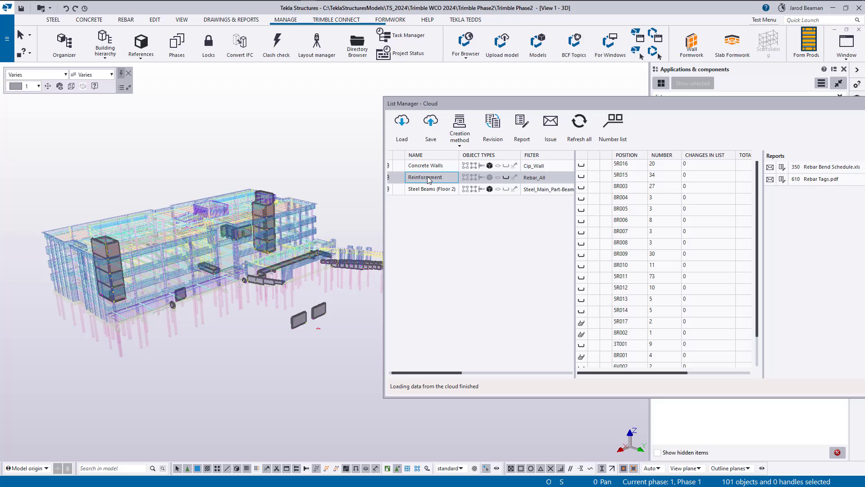
pyautogui.scroll(5, 281, 303)
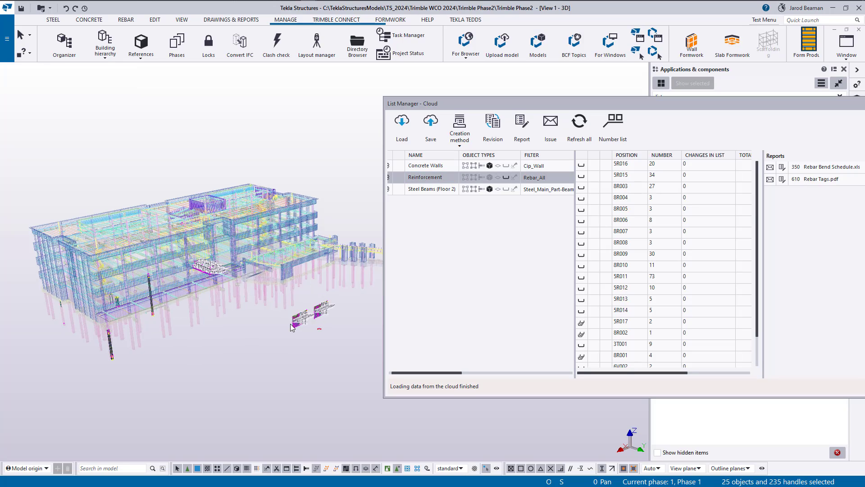
pyautogui.scroll(-2, 255, 276)
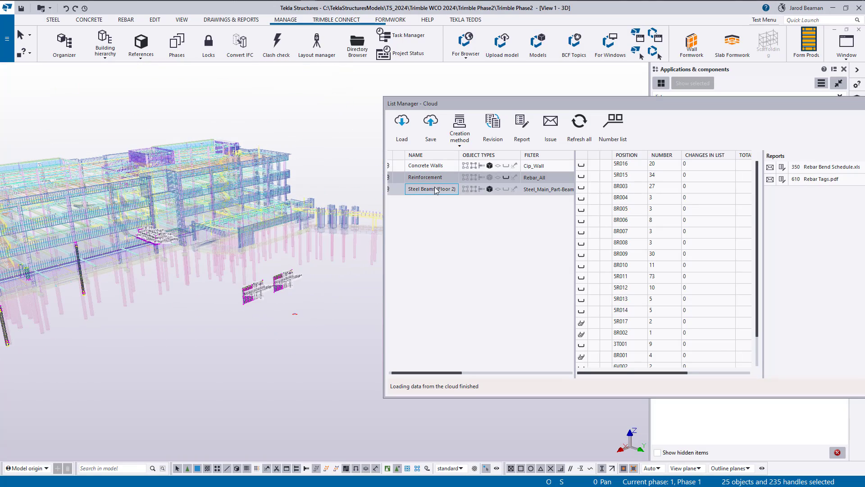
pyautogui.click(433, 189)
pyautogui.scroll(3, 157, 216)
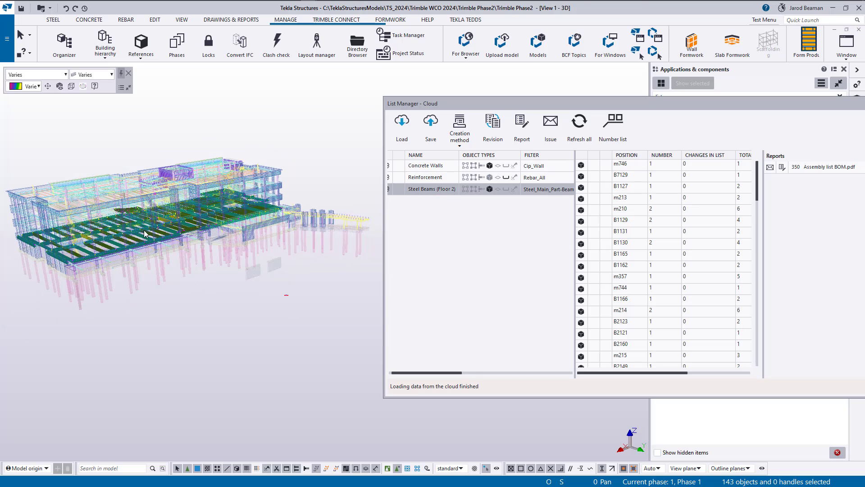
pyautogui.click(426, 166)
pyautogui.scroll(-5, 249, 203)
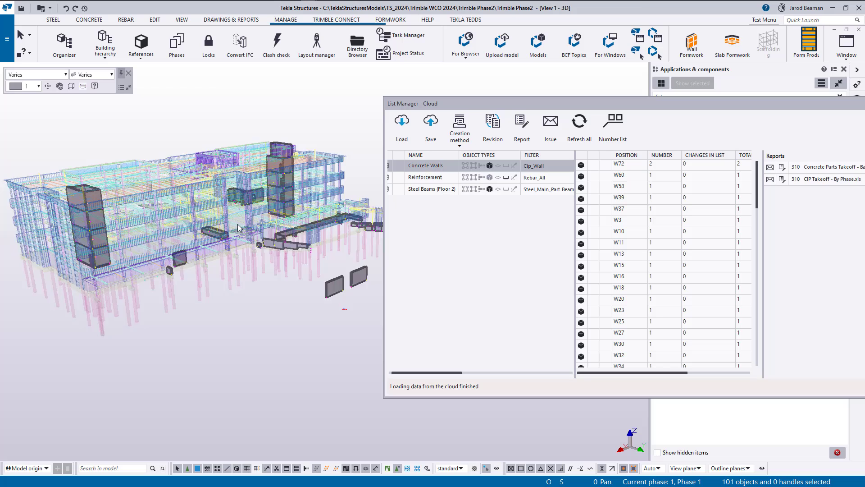
pyautogui.moveTo(384, 145); pyautogui.dragTo(330, 145)
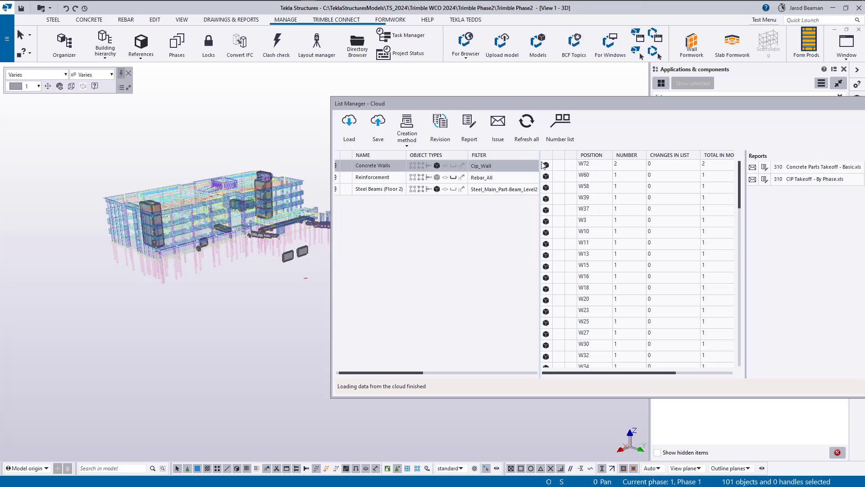
pyautogui.scroll(-15, 565, 168)
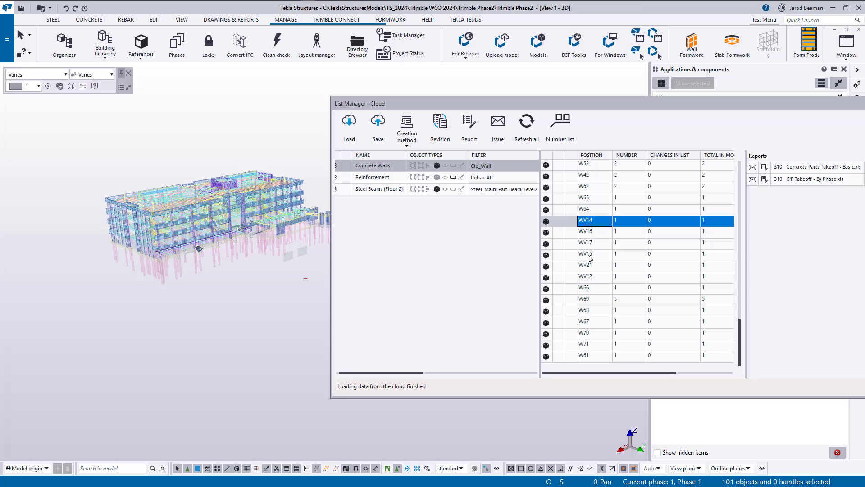
pyautogui.keyDown('shift'); pyautogui.click(586, 355); pyautogui.keyUp('shift')
# Sort the Steel Beams (Floor 2) positions ascending and select beams B1103 through B1124
pyautogui.click(372, 188)
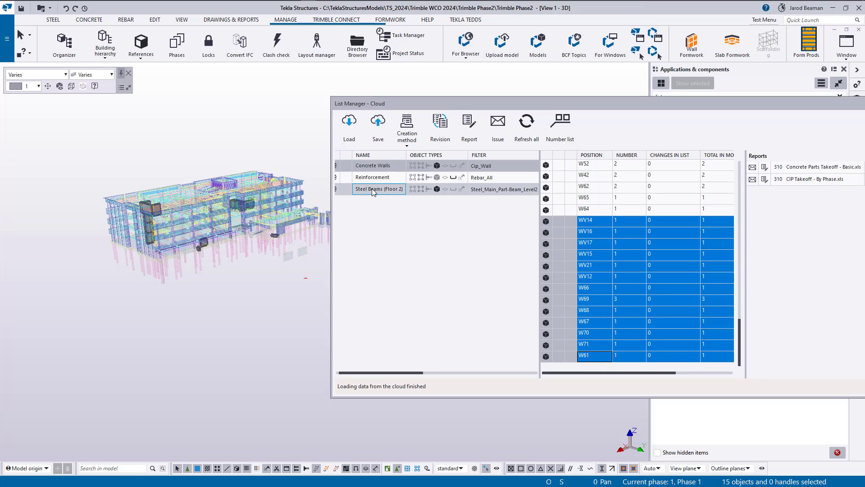
pyautogui.click(594, 155)
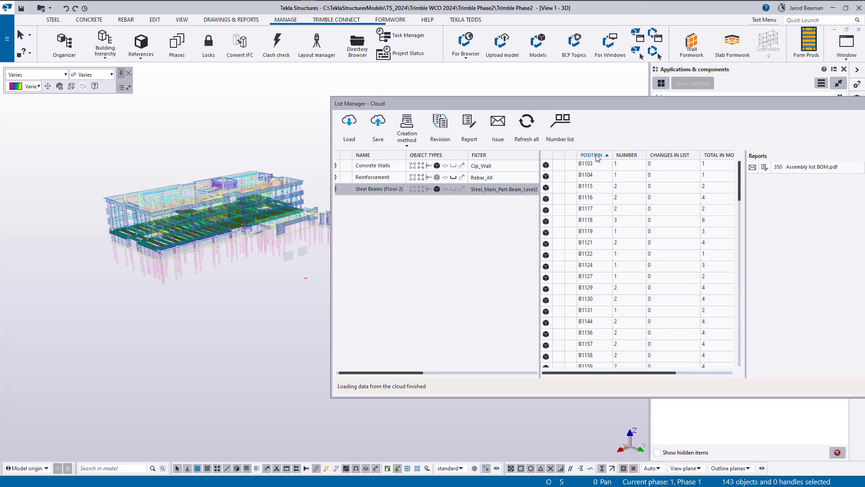
pyautogui.scroll(-20, 603, 203)
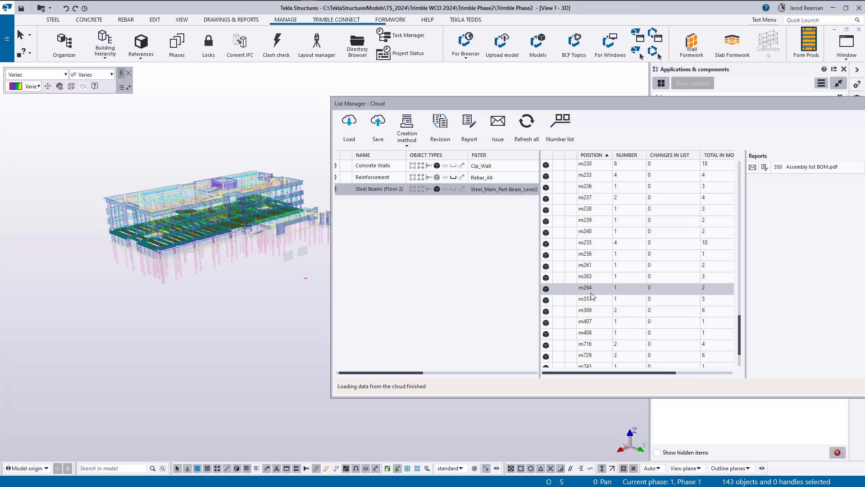
pyautogui.scroll(20, 597, 221)
pyautogui.click(593, 164)
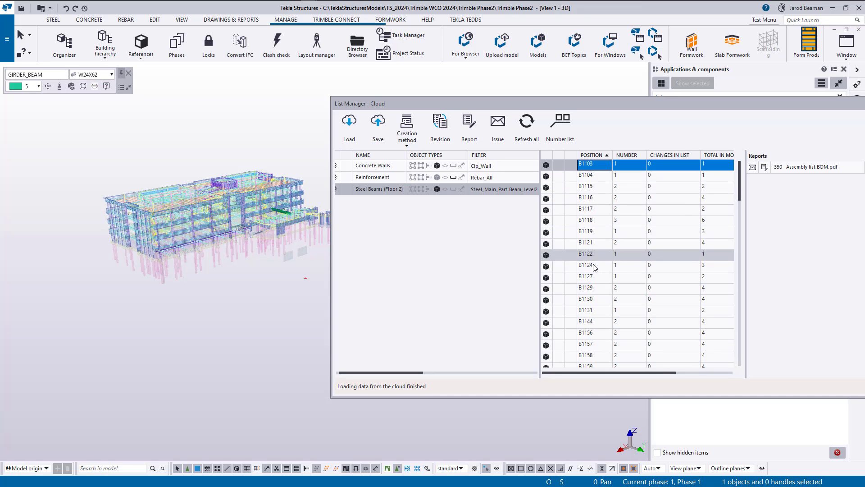
pyautogui.keyDown('shift'); pyautogui.click(594, 266); pyautogui.keyUp('shift')
pyautogui.scroll(10, 256, 221)
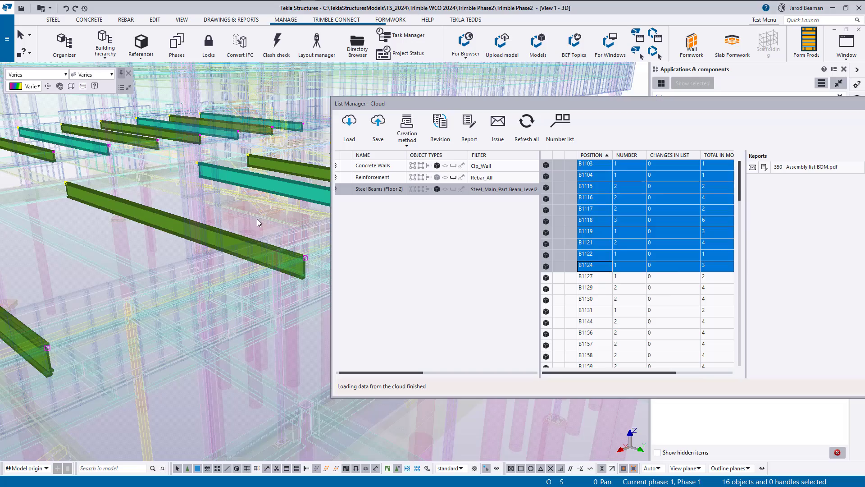
pyautogui.scroll(5, 264, 224)
pyautogui.scroll(-15, 271, 229)
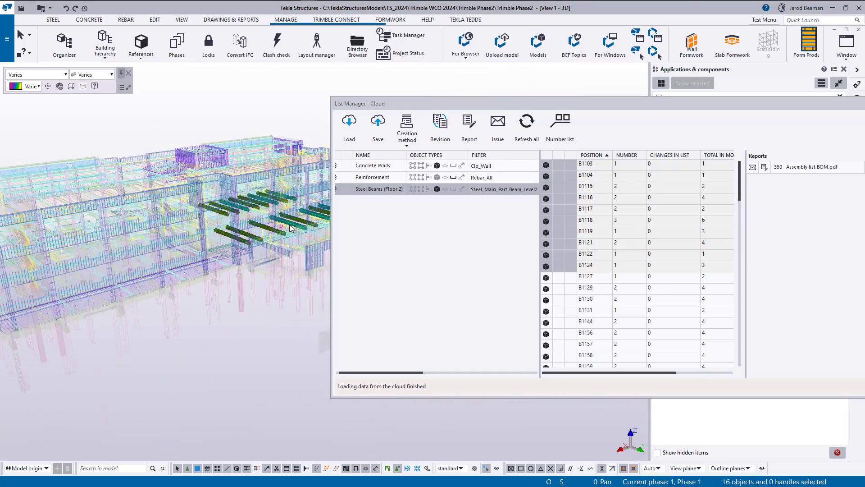
# Copy a standalone concrete wall from its end point to a spot just beside it
pyautogui.scroll(-3, 290, 228)
pyautogui.click(428, 166)
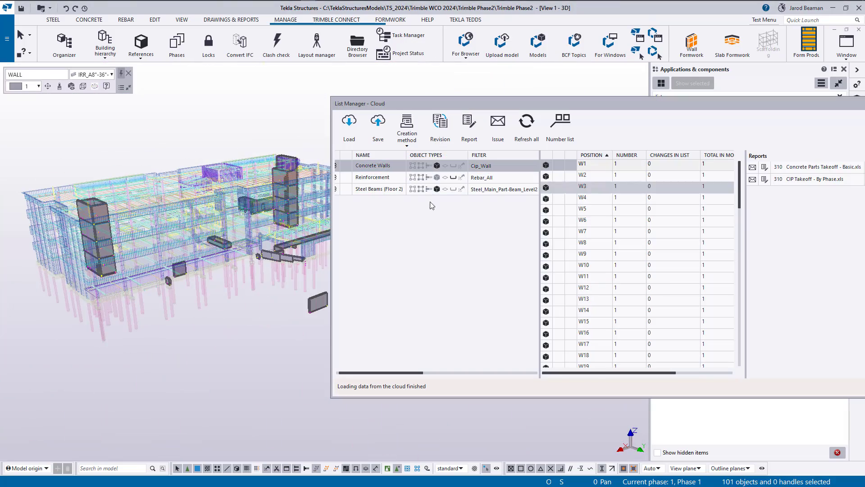
pyautogui.scroll(6, 261, 311)
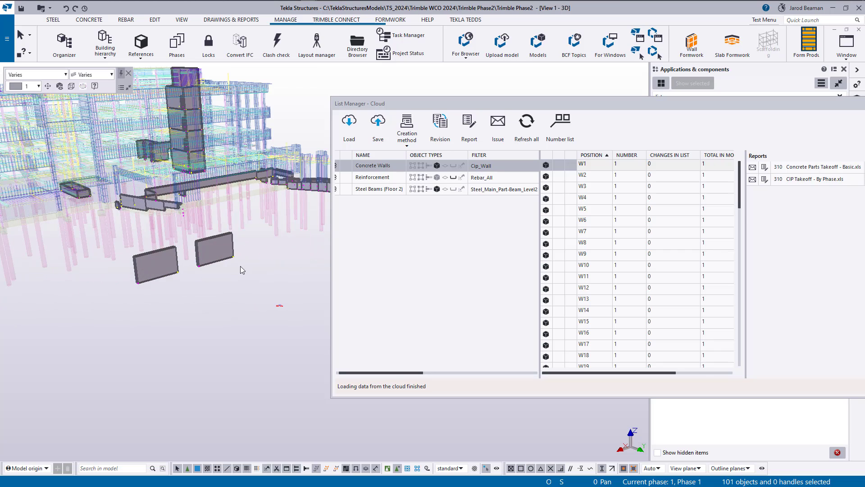
pyautogui.click(175, 270)
pyautogui.scroll(3, 194, 268)
pyautogui.hotkey('ctrl', 'c')
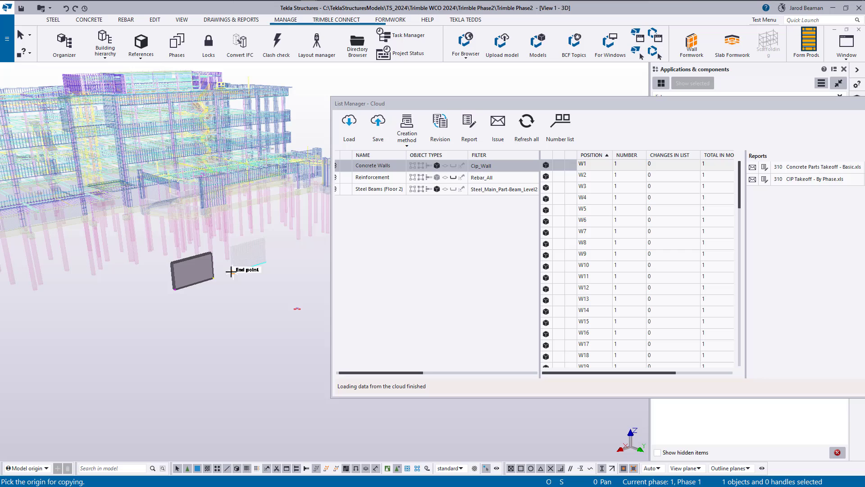
pyautogui.click(231, 271)
pyautogui.click(234, 280)
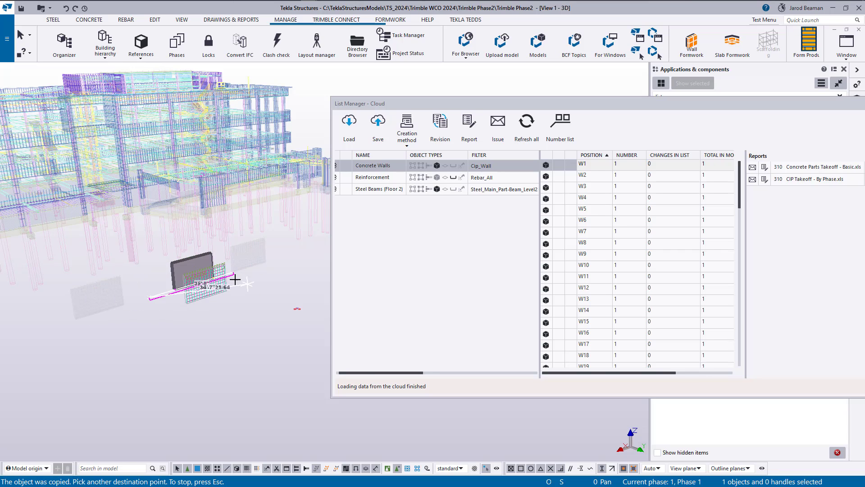
pyautogui.rightClick(235, 279)
pyautogui.click(269, 290)
pyautogui.scroll(-5, 267, 280)
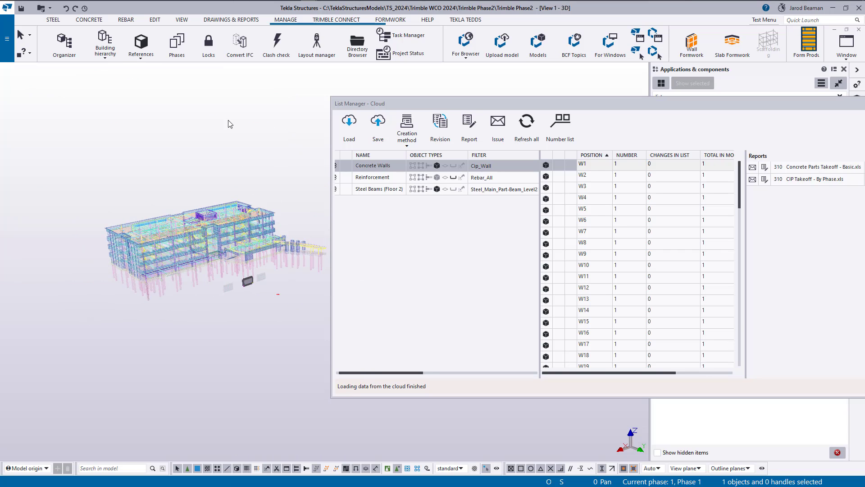
# Run Number modified objects and return to the Concrete Walls list
pyautogui.click(231, 20)
pyautogui.click(301, 35)
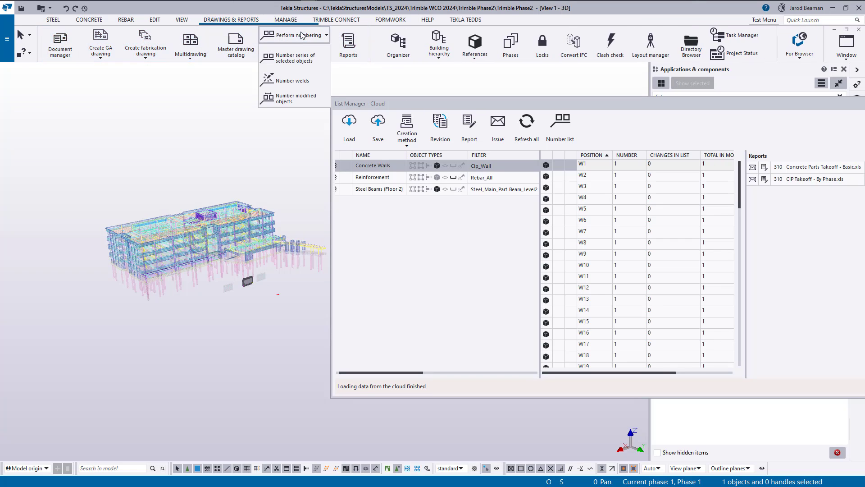
pyautogui.click(293, 99)
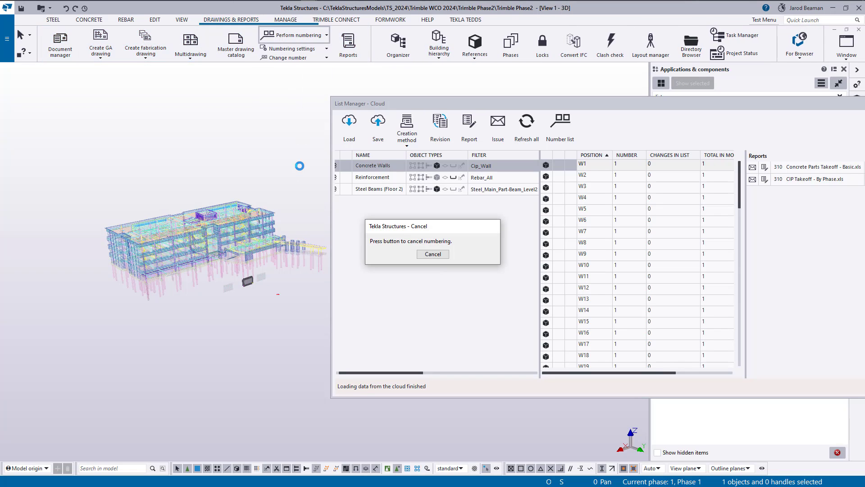
pyautogui.click(490, 169)
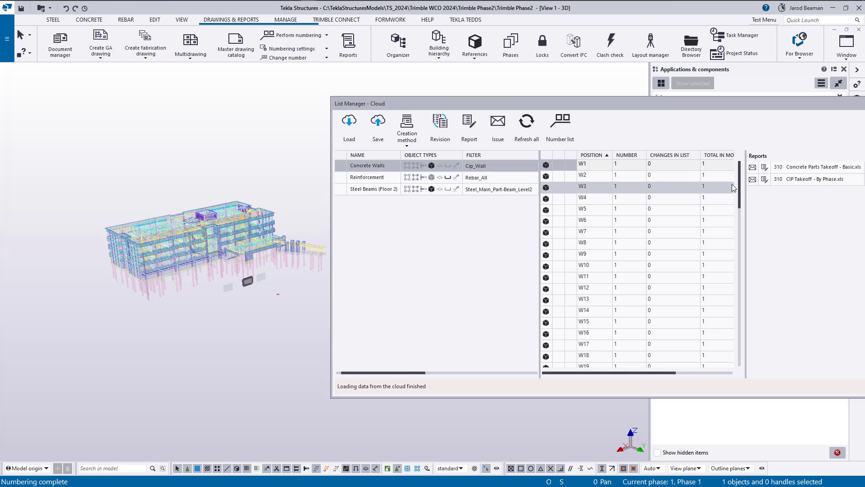
pyautogui.moveTo(740, 188); pyautogui.dragTo(755, 361)
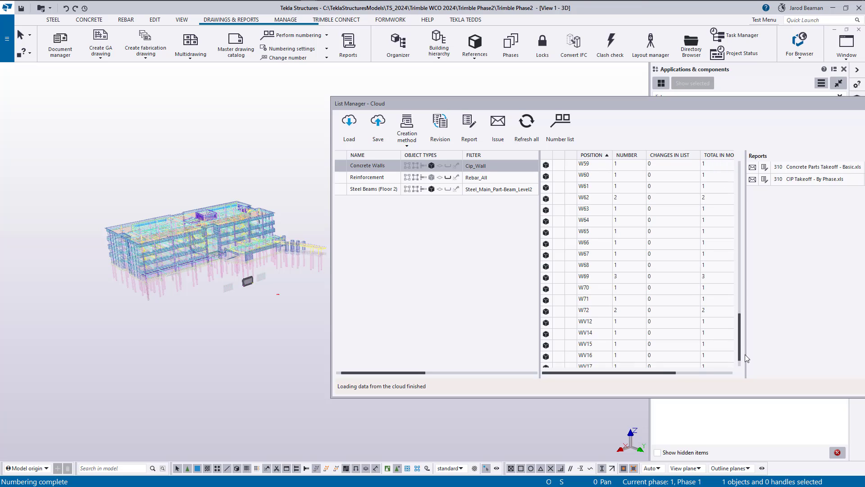
# Refresh all lists, select the W72 walls, and check their quantity of 3 and +1 change
pyautogui.click(528, 140)
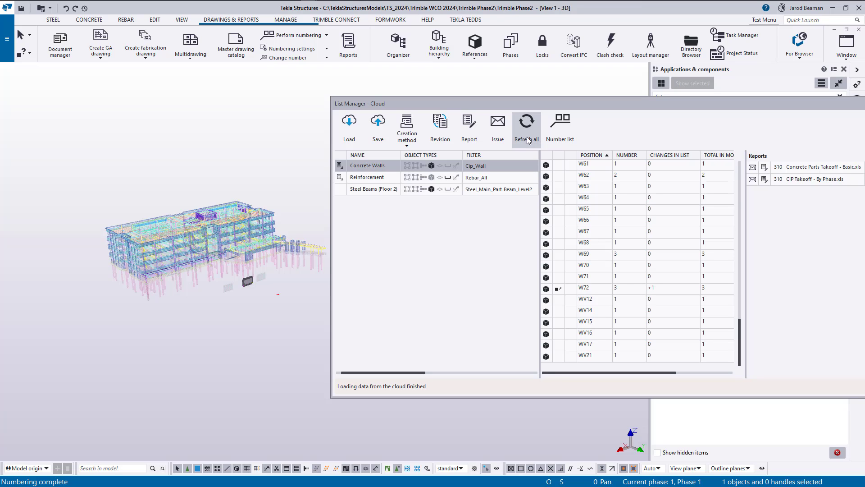
pyautogui.click(569, 287)
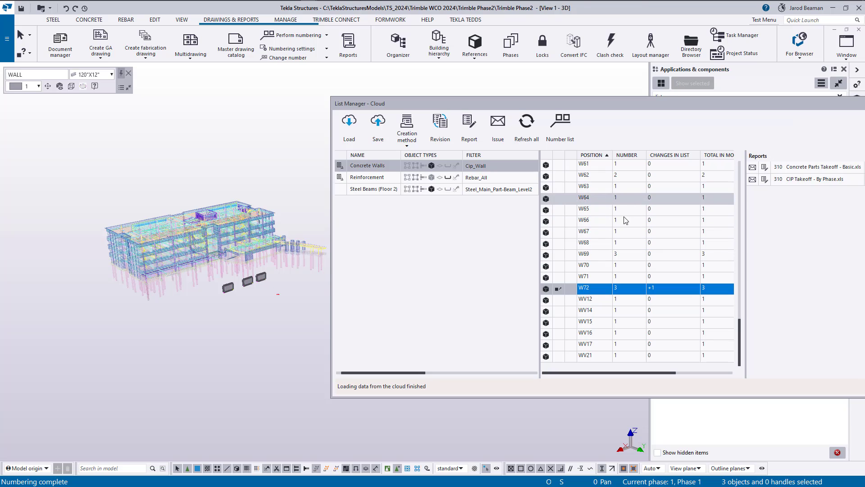
pyautogui.click(619, 289)
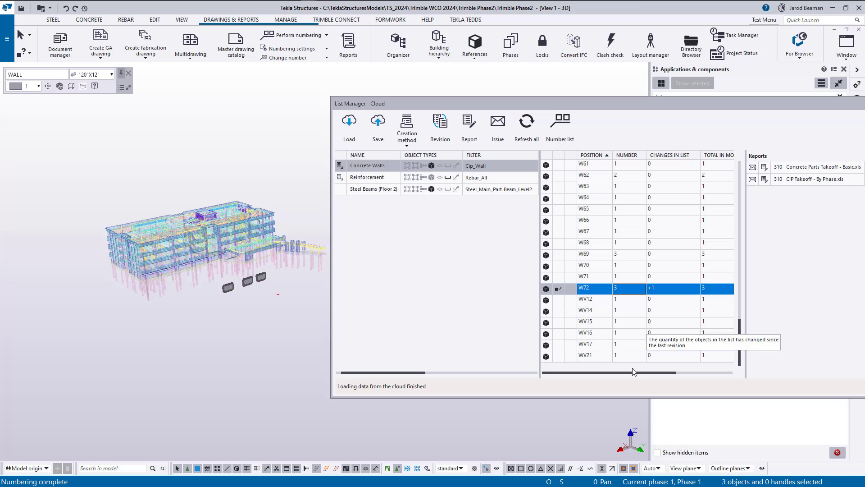
pyautogui.moveTo(628, 375)
pyautogui.mouseDown()
pyautogui.moveTo(678, 377)
pyautogui.moveTo(619, 377)
pyautogui.moveTo(644, 377)
pyautogui.mouseUp()
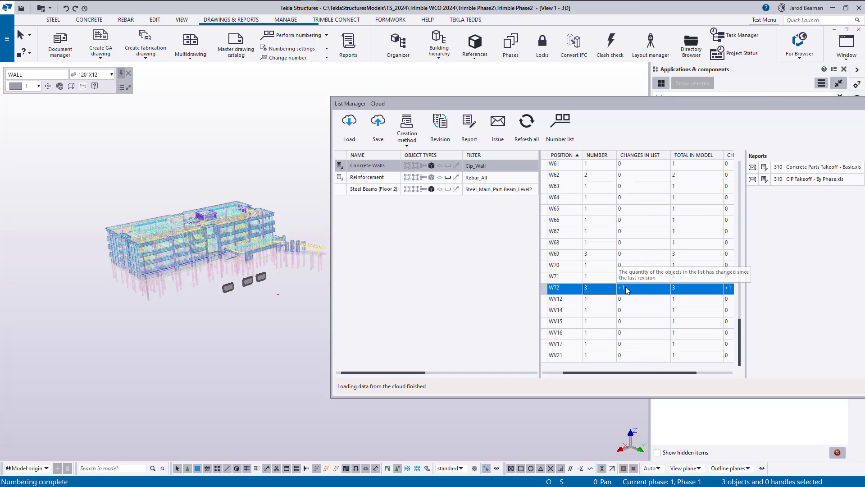
pyautogui.moveTo(634, 377); pyautogui.dragTo(614, 378)
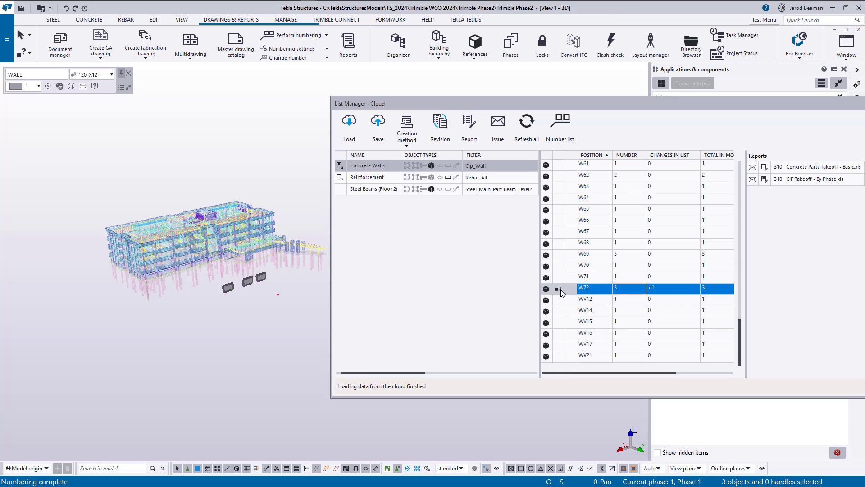
pyautogui.click(661, 293)
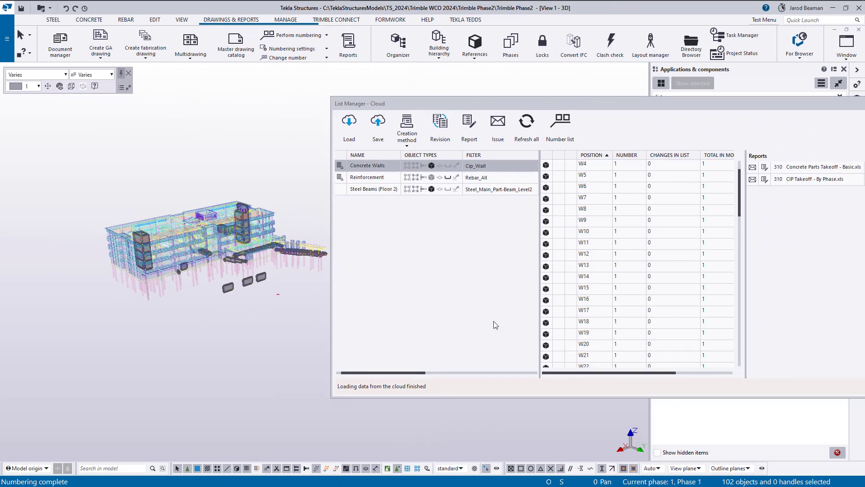
# Run Report on the Concrete Walls list to generate its CIP Takeoff and Concrete Parts Takeoff reports
pyautogui.click(481, 167)
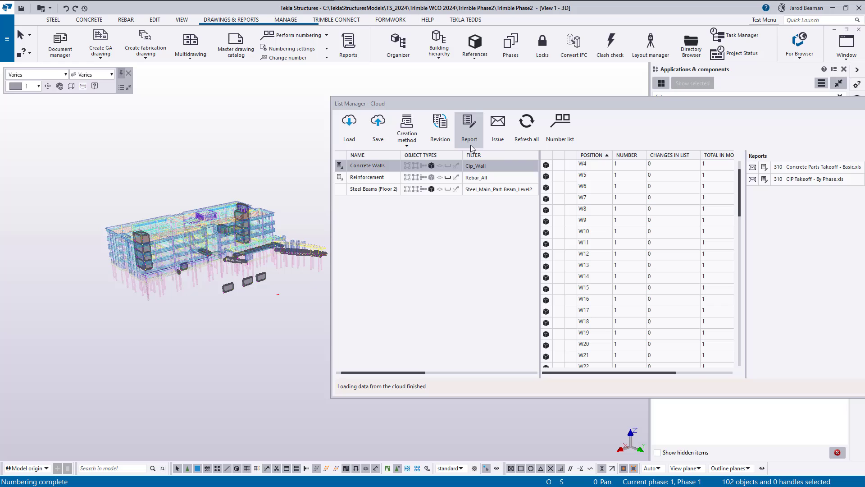
pyautogui.rightClick(479, 170)
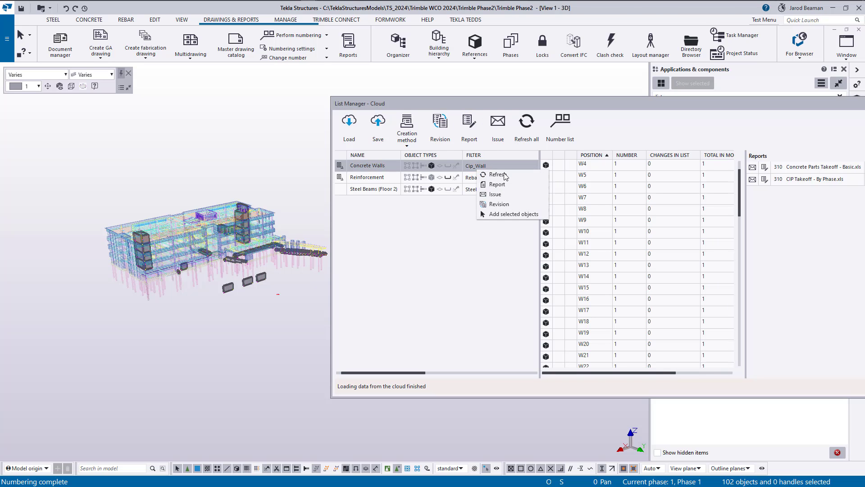
pyautogui.click(497, 184)
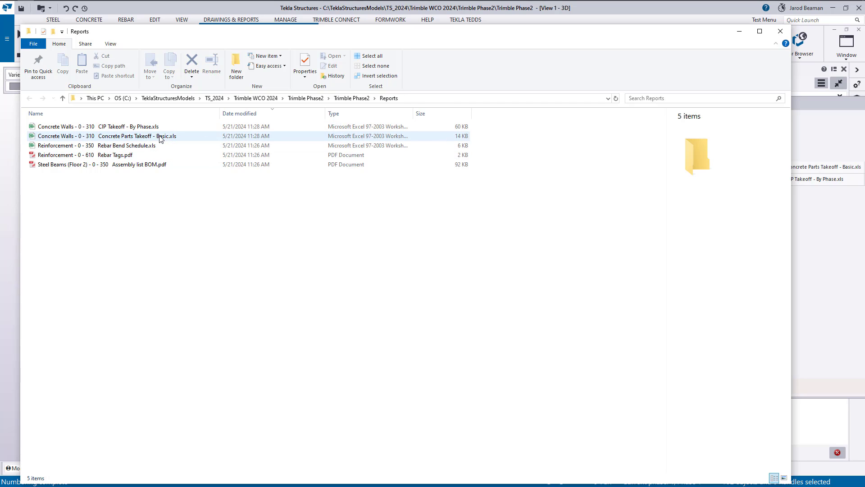
# Open Concrete Parts Takeoff - Basic.xls, widen column A to read it, then close without saving
pyautogui.doubleClick(161, 138)
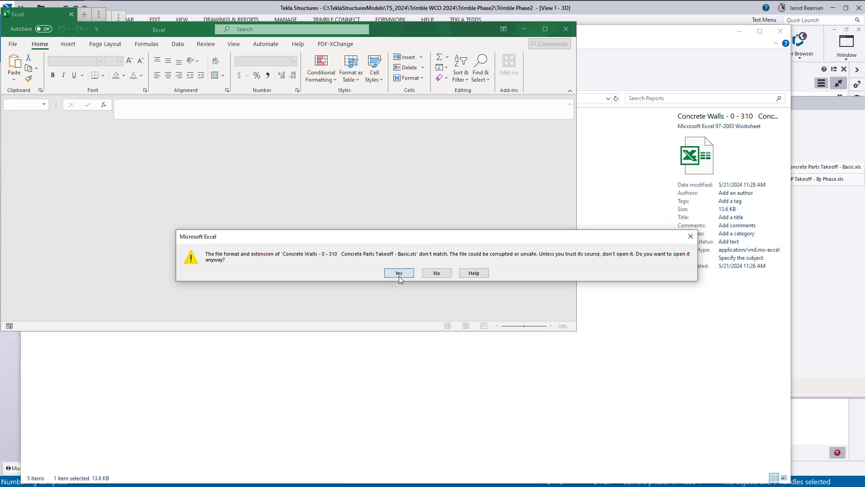
pyautogui.click(399, 274)
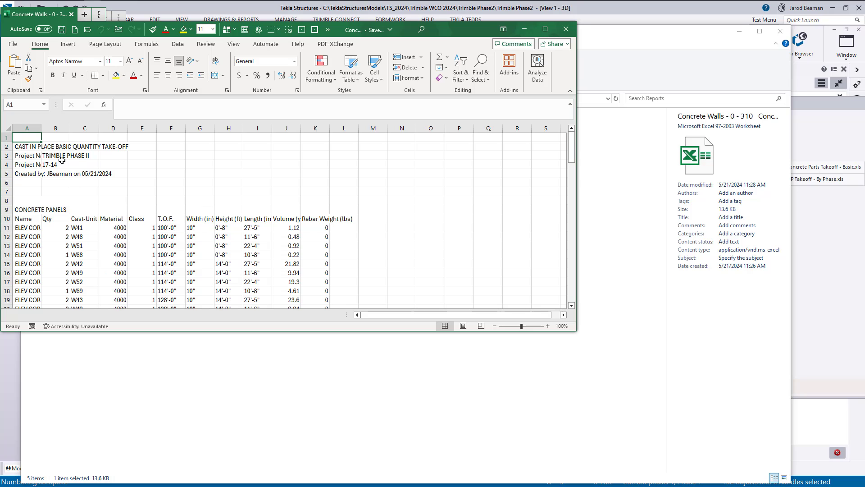
pyautogui.moveTo(41, 127); pyautogui.dragTo(94, 132)
pyautogui.scroll(-3, 87, 138)
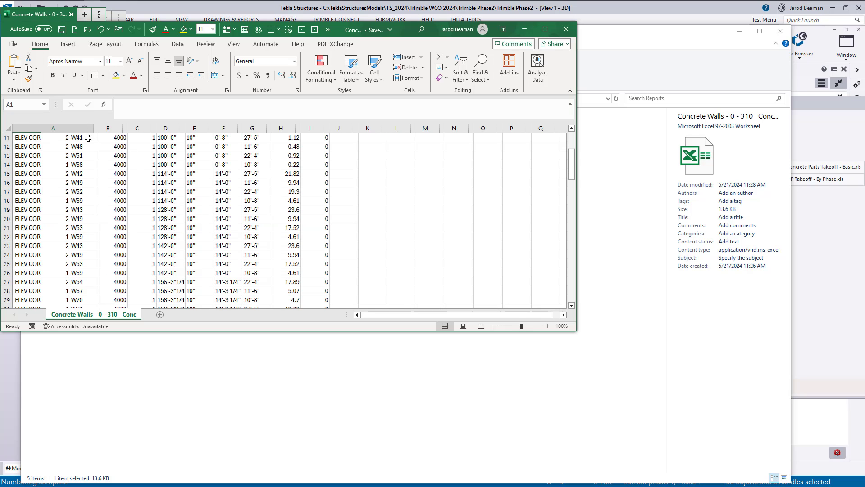
pyautogui.click(566, 29)
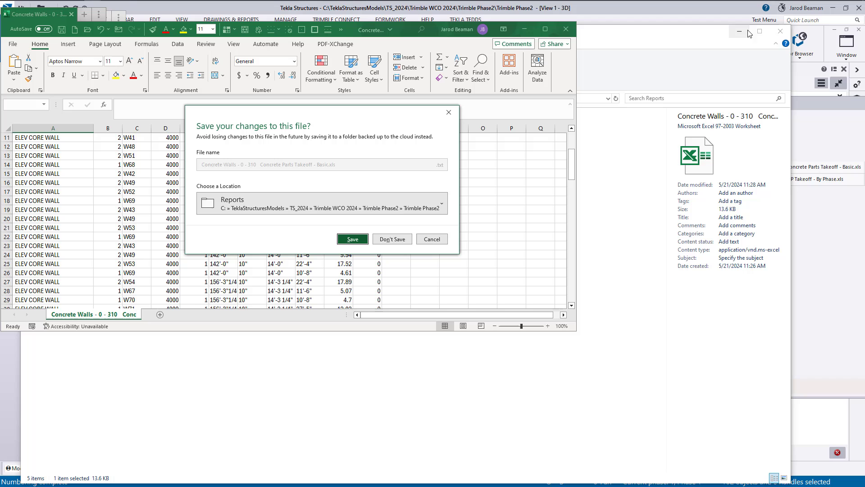
pyautogui.click(402, 239)
# Close the folder, run the Reinforcement list's reports, and select Reinforcement - 0 - 610 Rebar Tags.pdf
pyautogui.click(781, 31)
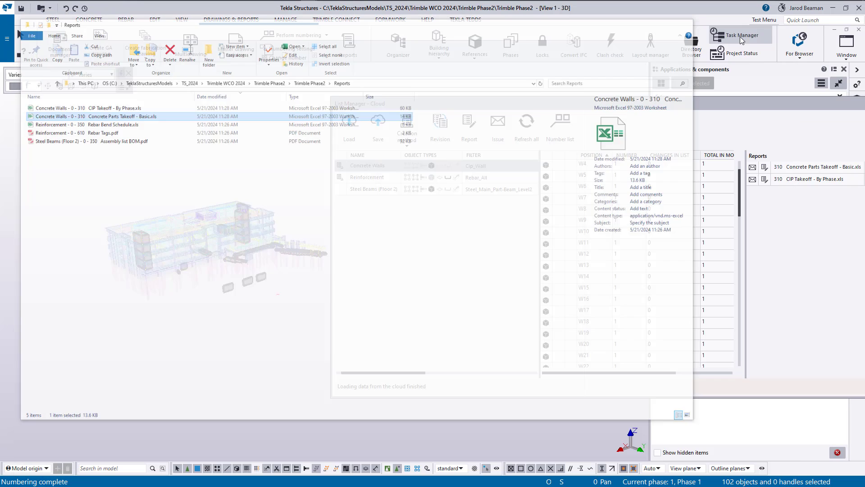
pyautogui.click(384, 178)
pyautogui.rightClick(384, 178)
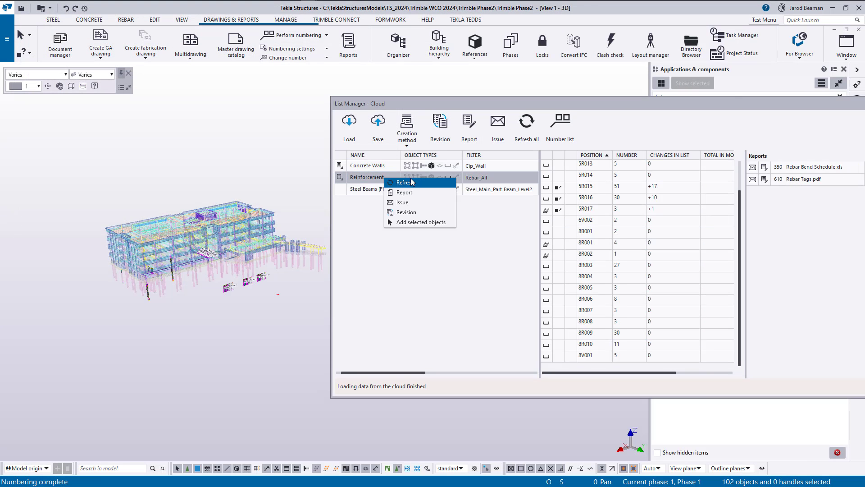
pyautogui.click(471, 128)
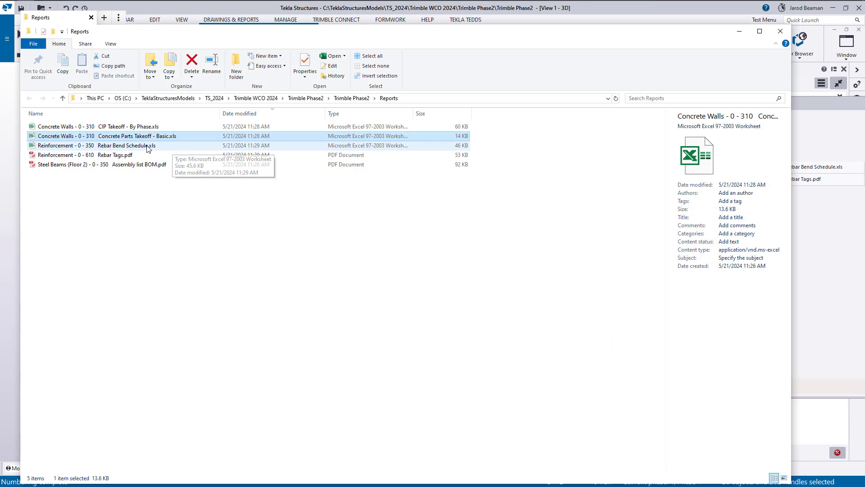
pyautogui.click(146, 155)
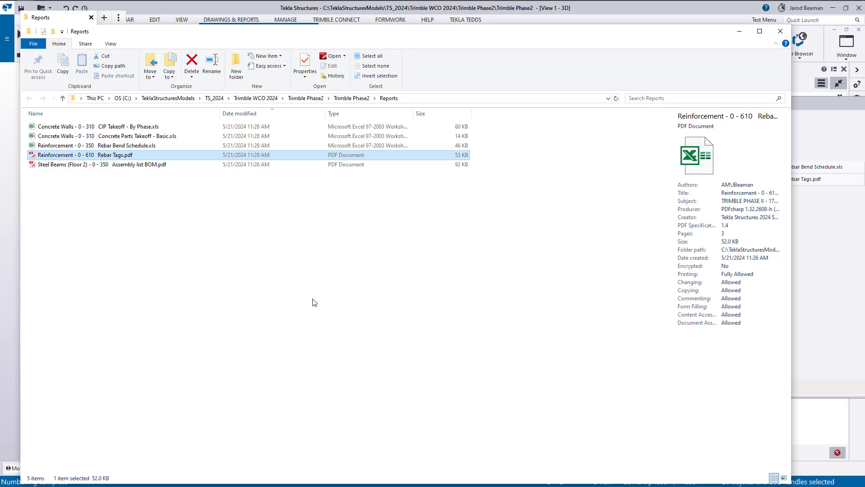
# Open Rebar Tags.pdf, scroll through its tag pages, then close PDF-XChange Editor and the Reports folder
pyautogui.press('Return')
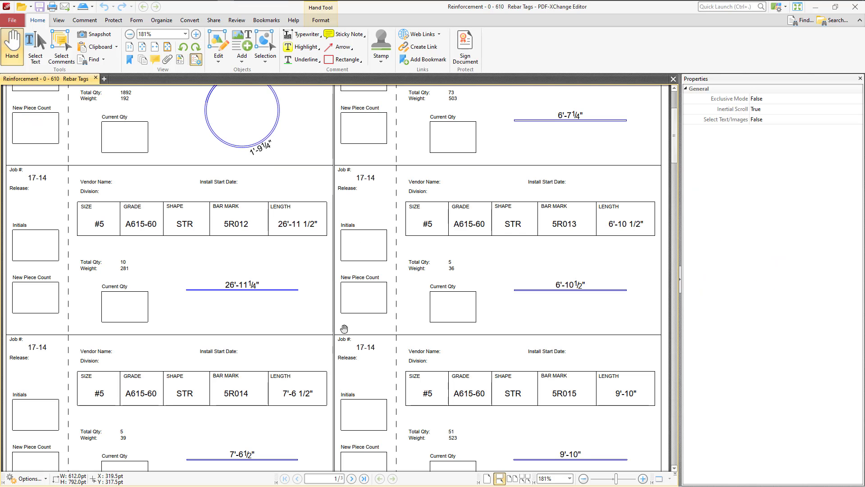
pyautogui.keyDown('ctrl'); pyautogui.scroll(-3, 356, 285); pyautogui.keyUp('ctrl')
pyautogui.scroll(-5, 318, 289)
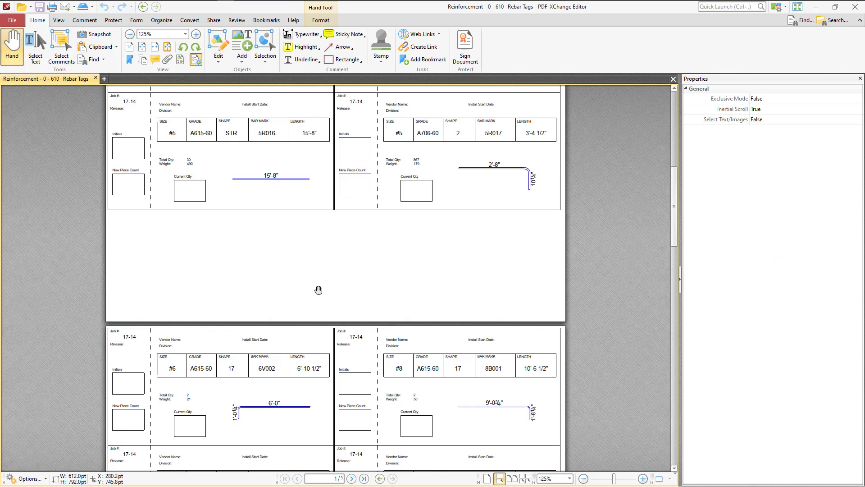
pyautogui.scroll(-3, 319, 290)
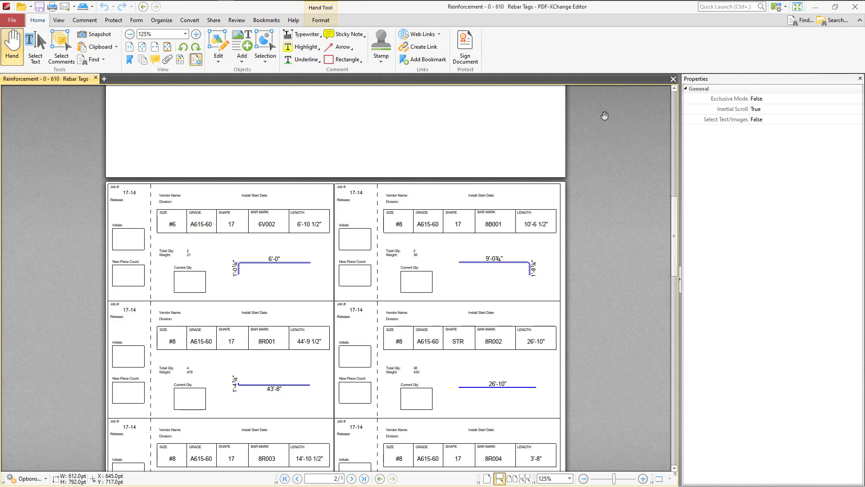
pyautogui.click(855, 6)
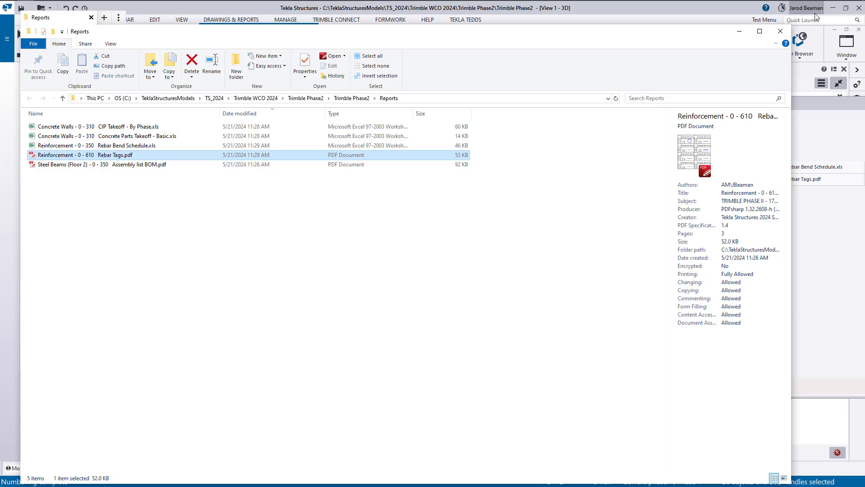
pyautogui.click(781, 31)
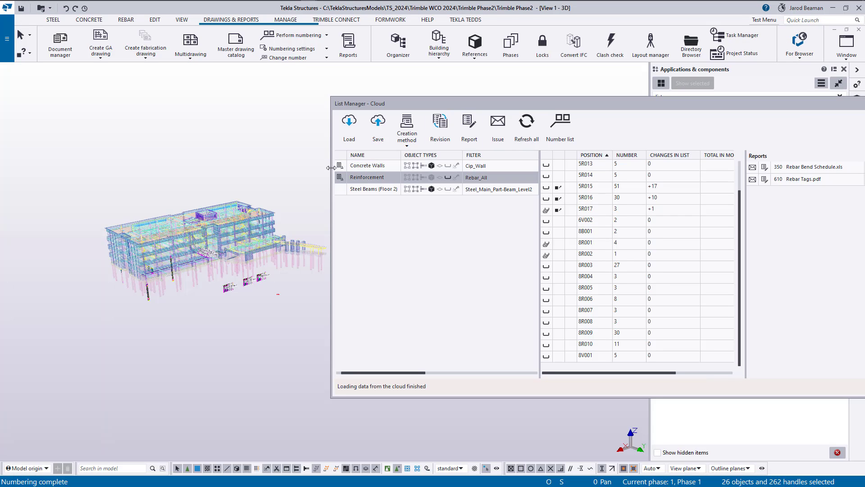
# Widen List Manager to show DATE and ISSUE, then issue Reinforcement as <<New issue>>
pyautogui.moveTo(331, 168); pyautogui.dragTo(123, 168)
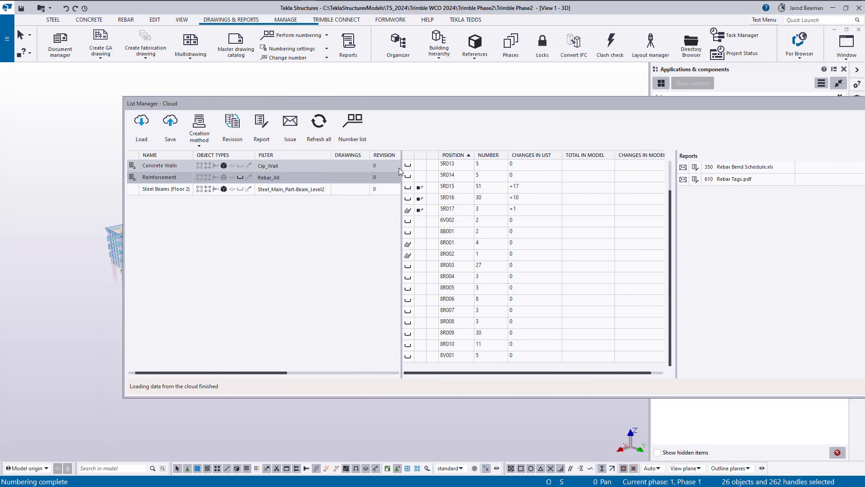
pyautogui.moveTo(399, 171); pyautogui.dragTo(479, 175)
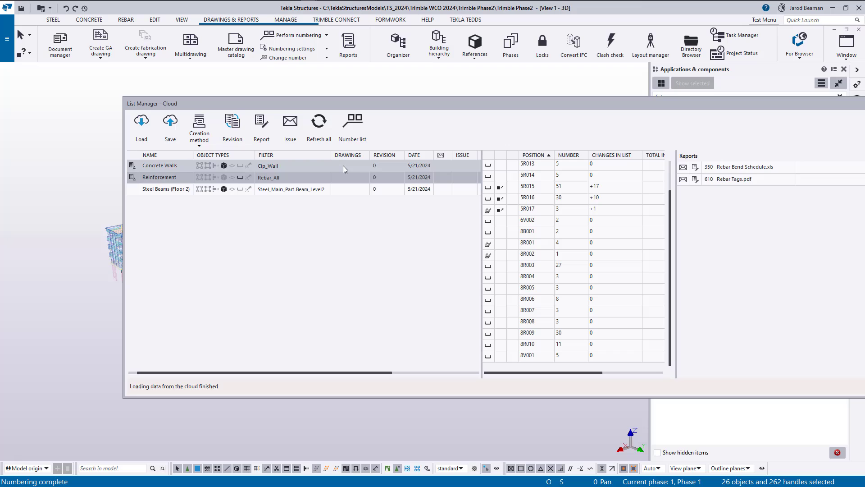
pyautogui.click(291, 130)
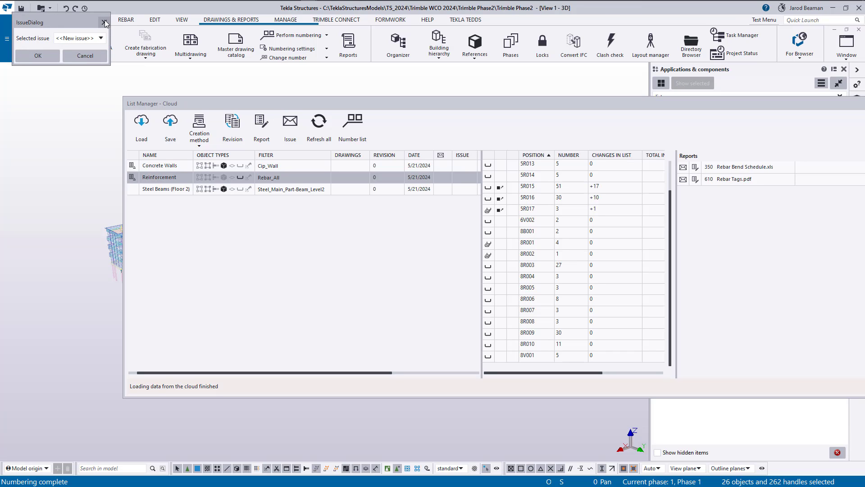
pyautogui.moveTo(68, 22); pyautogui.dragTo(127, 41)
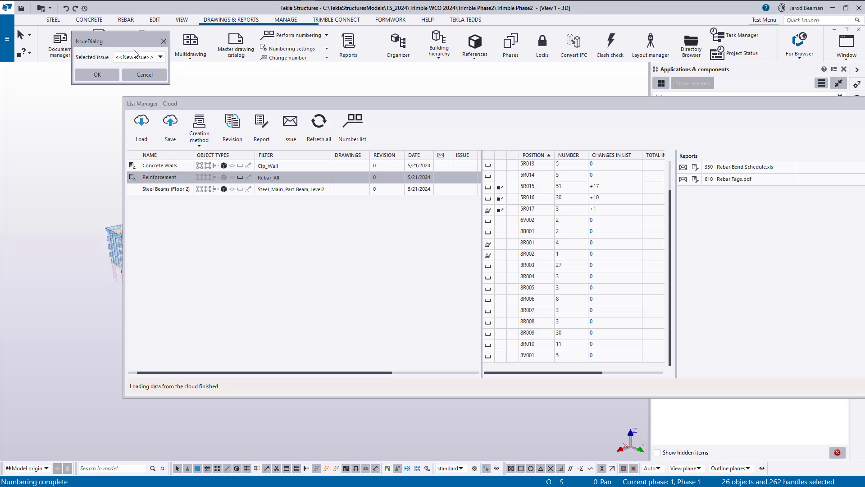
pyautogui.click(131, 57)
pyautogui.click(135, 67)
pyautogui.click(97, 75)
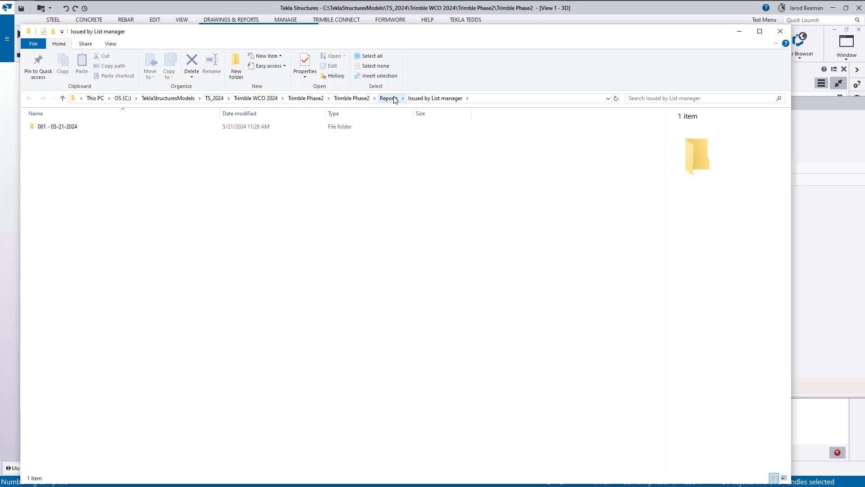
# Inspect the 001 - 05-21-2024 issue folder, then minimize File Explorer
pyautogui.click(61, 127)
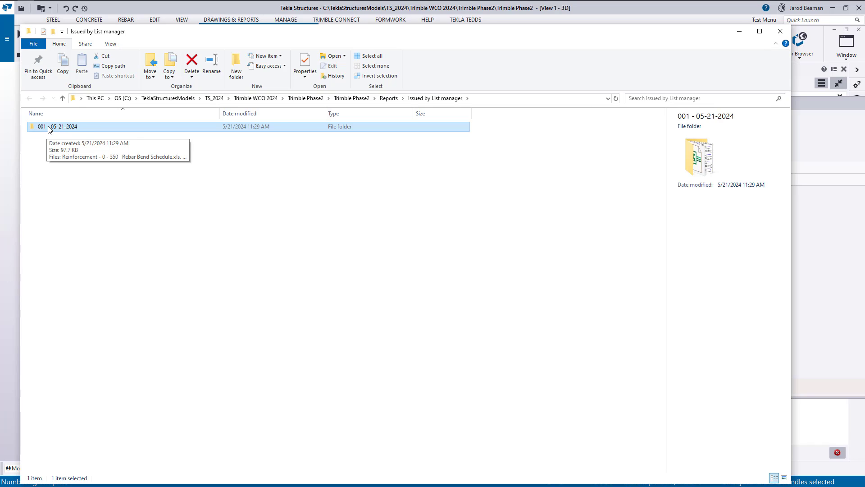
pyautogui.click(740, 31)
# Select only the Reinforcement list and give it revision mark 2
pyautogui.click(303, 189)
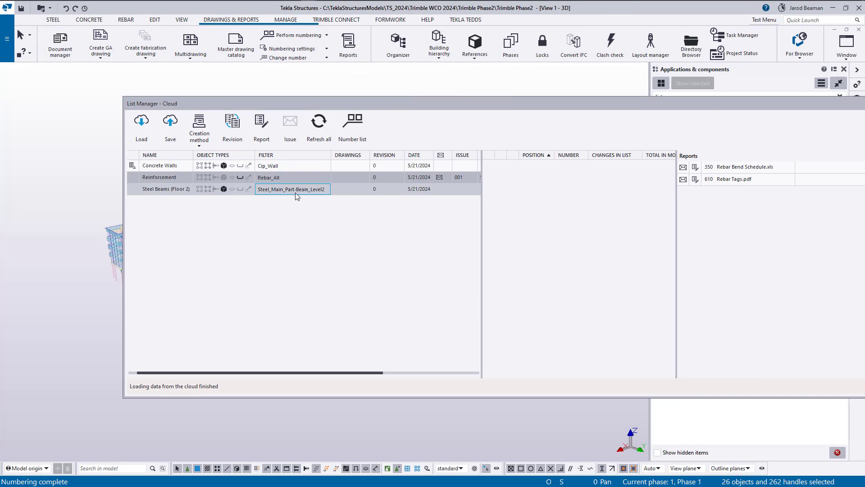
pyautogui.click(336, 180)
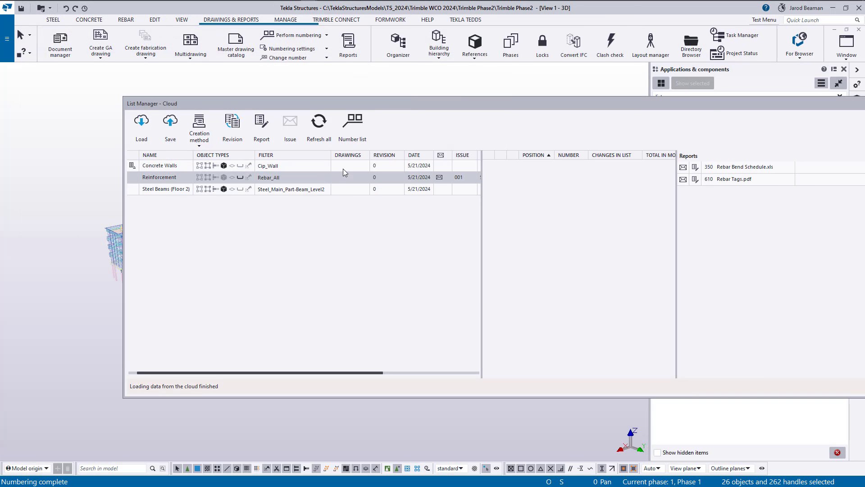
pyautogui.click(232, 128)
pyautogui.click(525, 238)
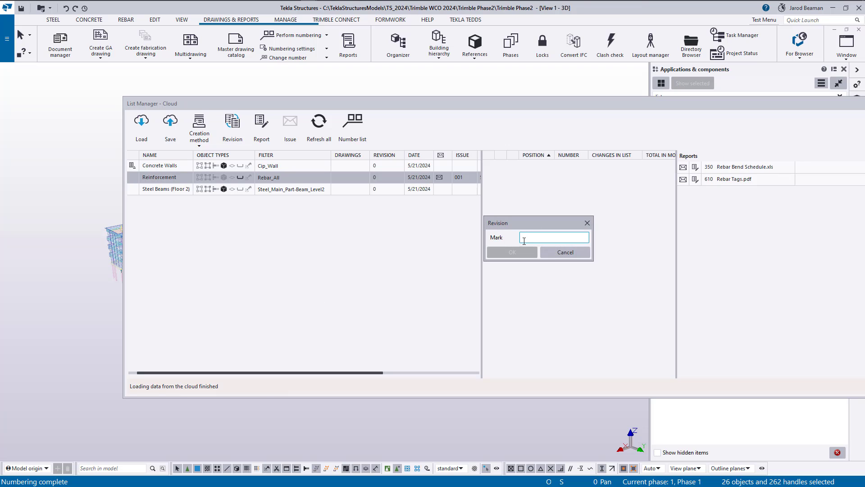
pyautogui.write('R')
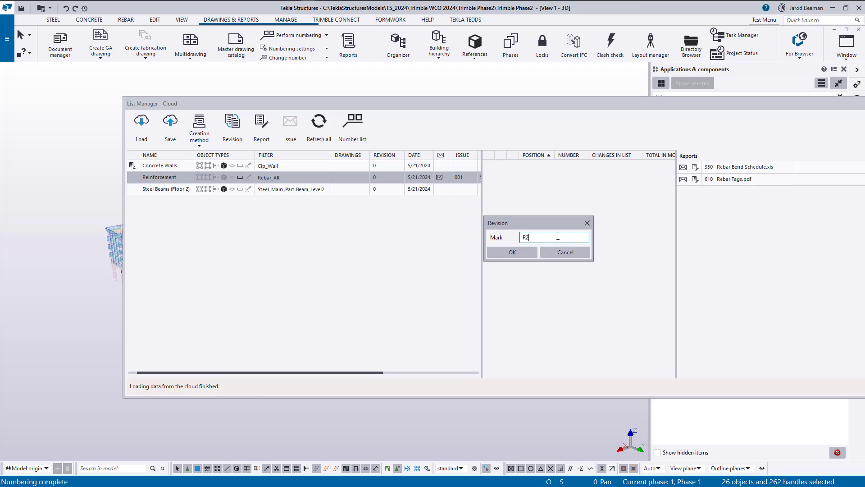
pyautogui.write('2')
pyautogui.press('BackSpace')
pyautogui.press('BackSpace')
pyautogui.write('2')
pyautogui.click(525, 253)
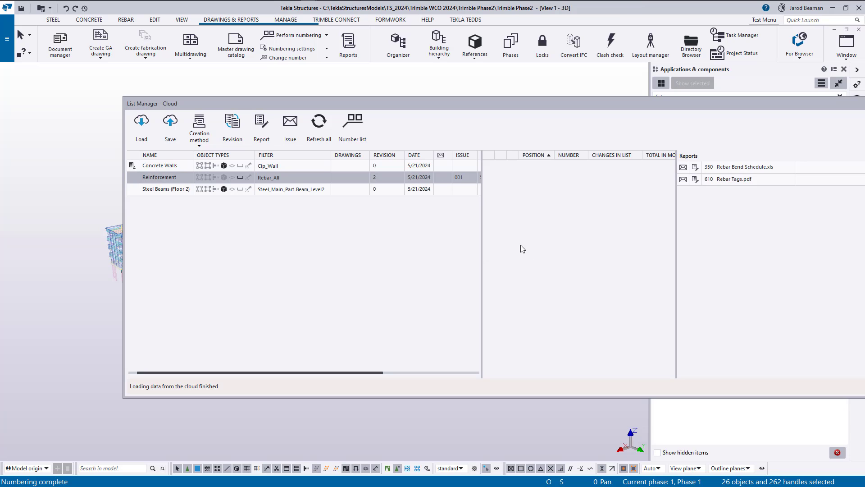
# Issue the revised Reinforcement list as <<New issue>>
pyautogui.click(289, 137)
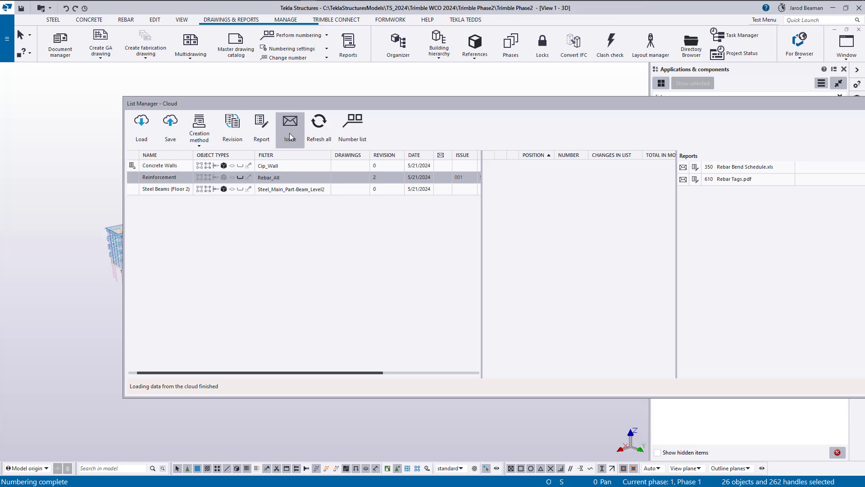
pyautogui.click(93, 66)
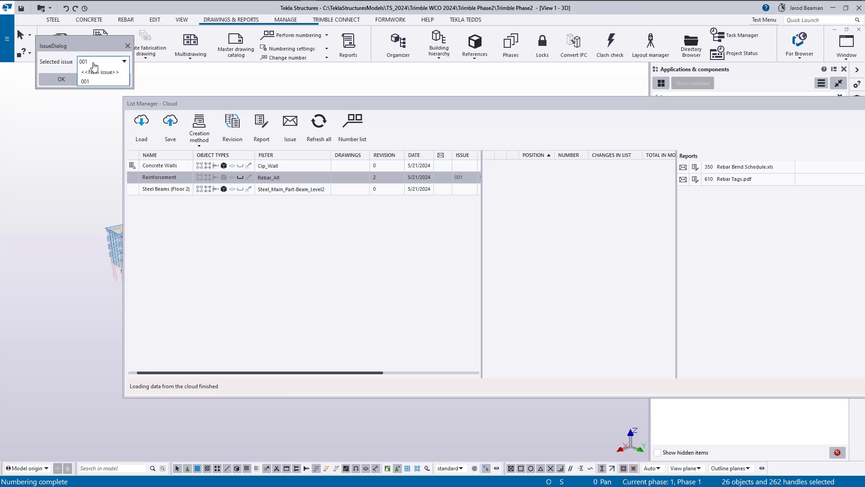
pyautogui.click(94, 75)
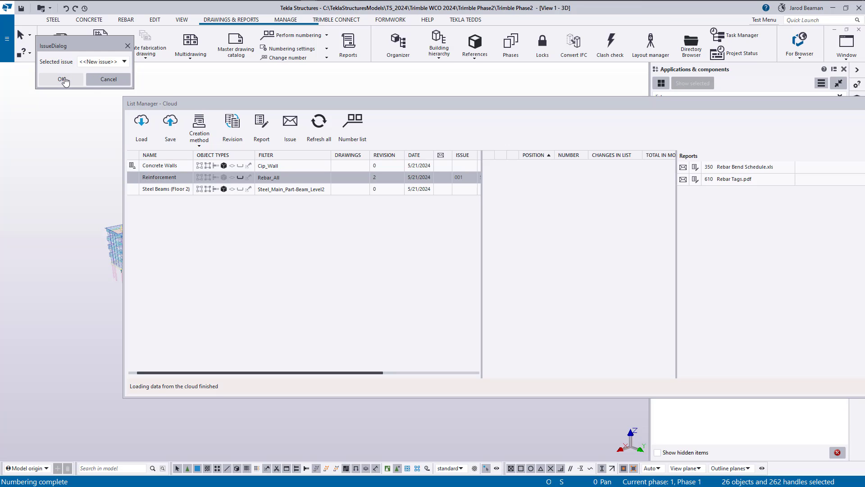
pyautogui.click(64, 80)
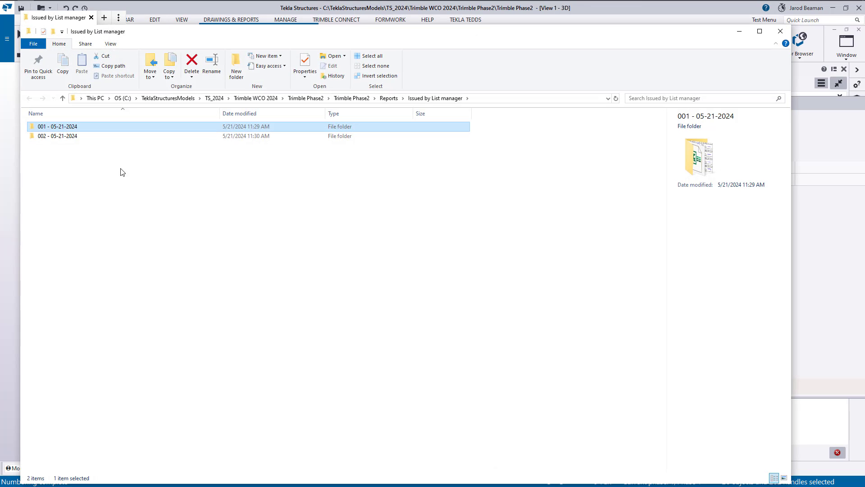
# Open folder 002 - 05-21-2024 to check its revision-2 xls and pdf, then minimize Explorer
pyautogui.doubleClick(106, 136)
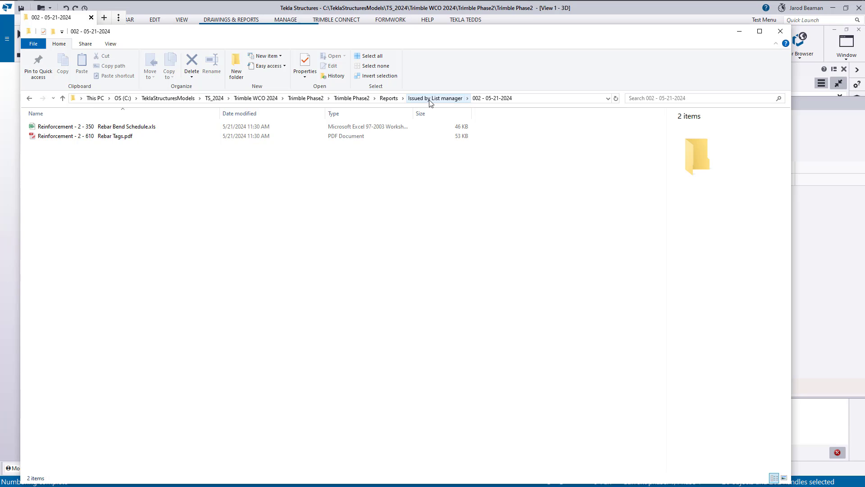
pyautogui.click(739, 31)
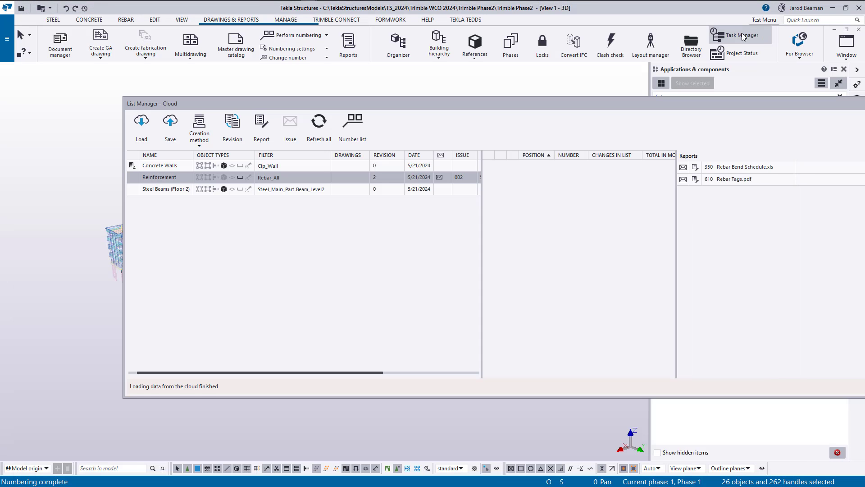
# Click the Concrete Walls row in List Manager - Cloud to load its positions and reports
pyautogui.click(296, 167)
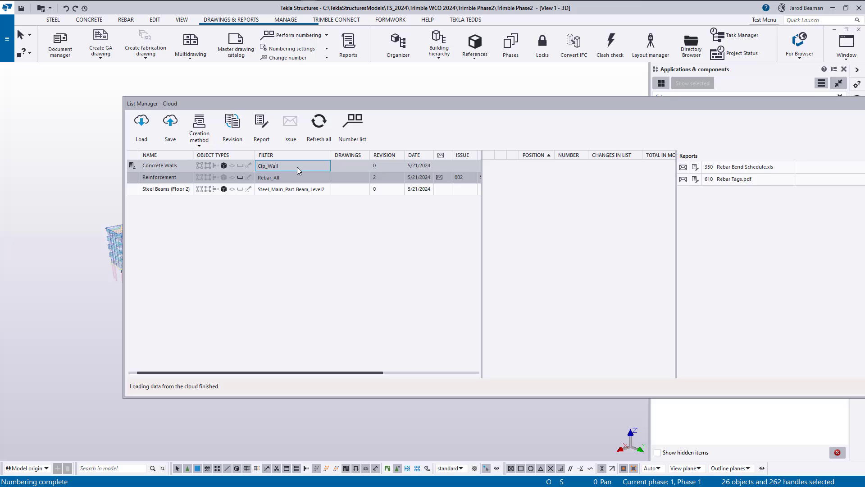